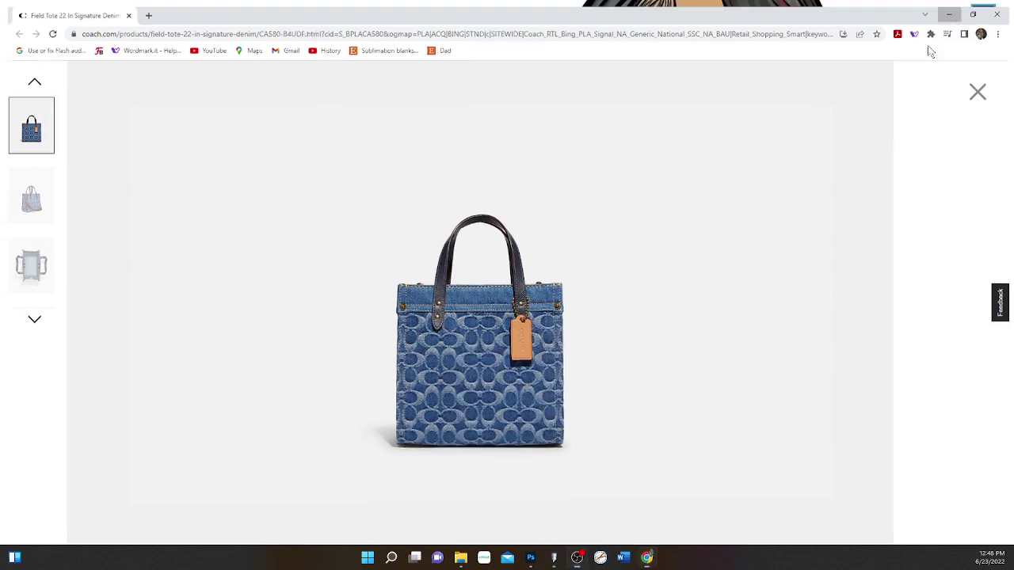
Step: Switch to VinylMaster and paste the copied denim handbag image onto the blank 15 x 11 in page
left_click(953, 8)
left_click(555, 550)
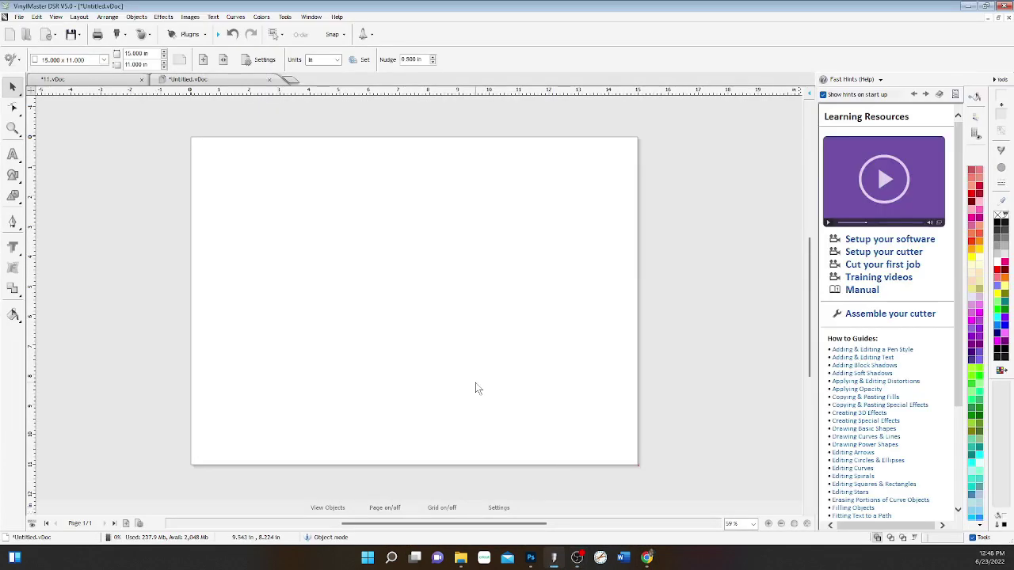
right_click(317, 287)
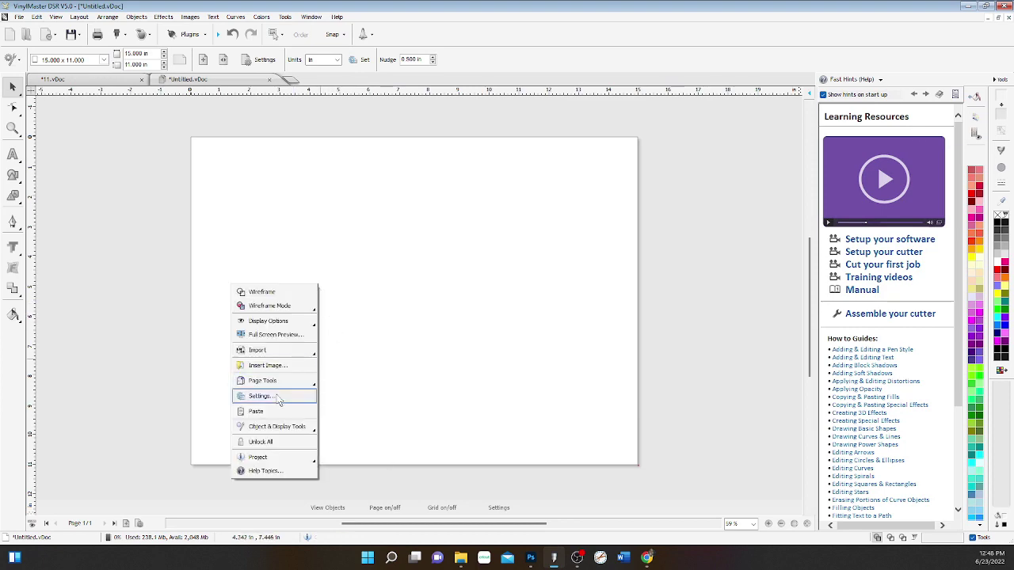
left_click(255, 411)
Step: Crop the pasted image to the bag's body without handles: left 1144, right 1144, bottom 236 and top about 752 pixels
left_click(180, 159)
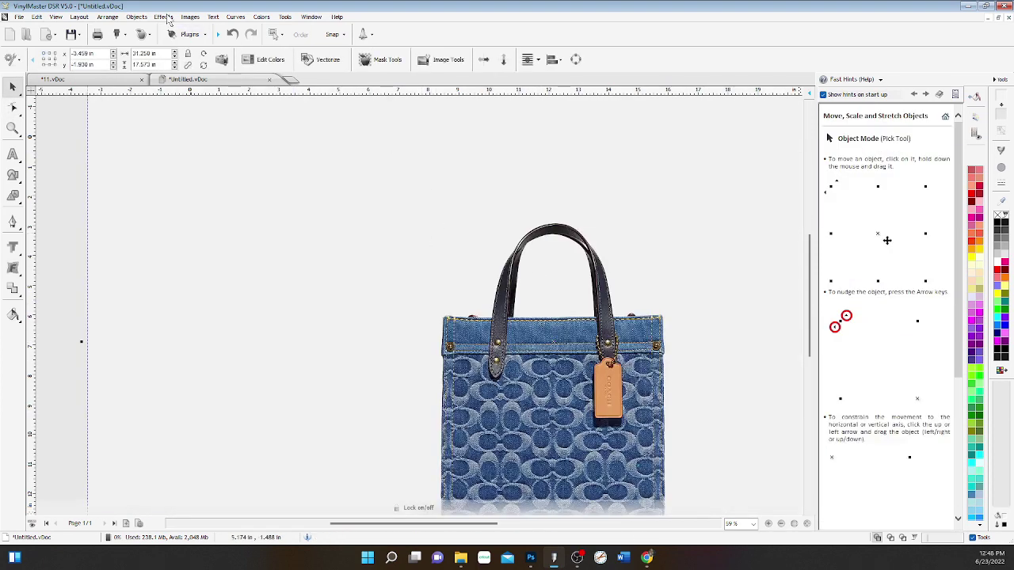
left_click(190, 16)
left_click(204, 194)
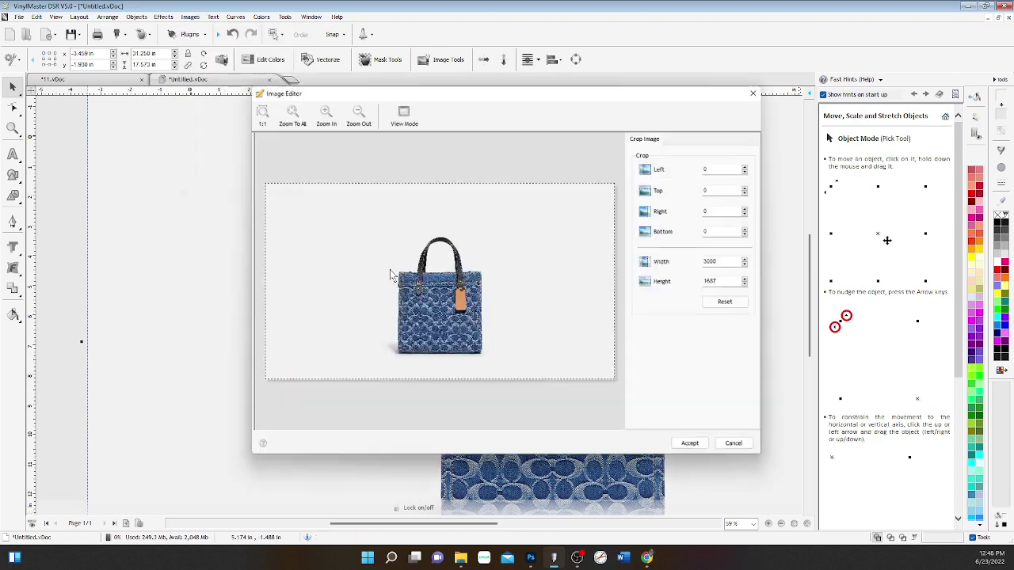
left_click_drag(624, 383, 484, 354)
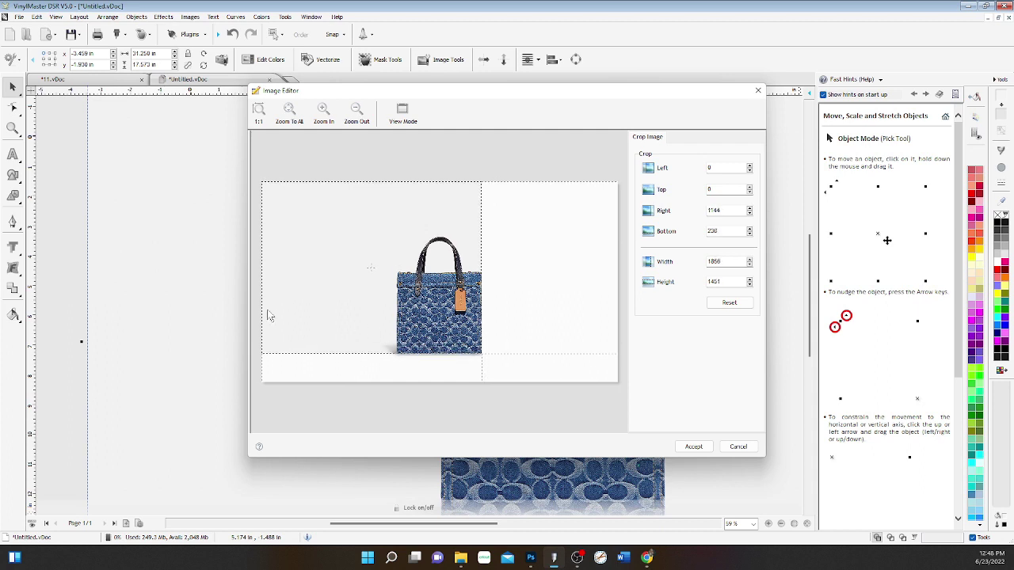
left_click_drag(259, 315, 394, 337)
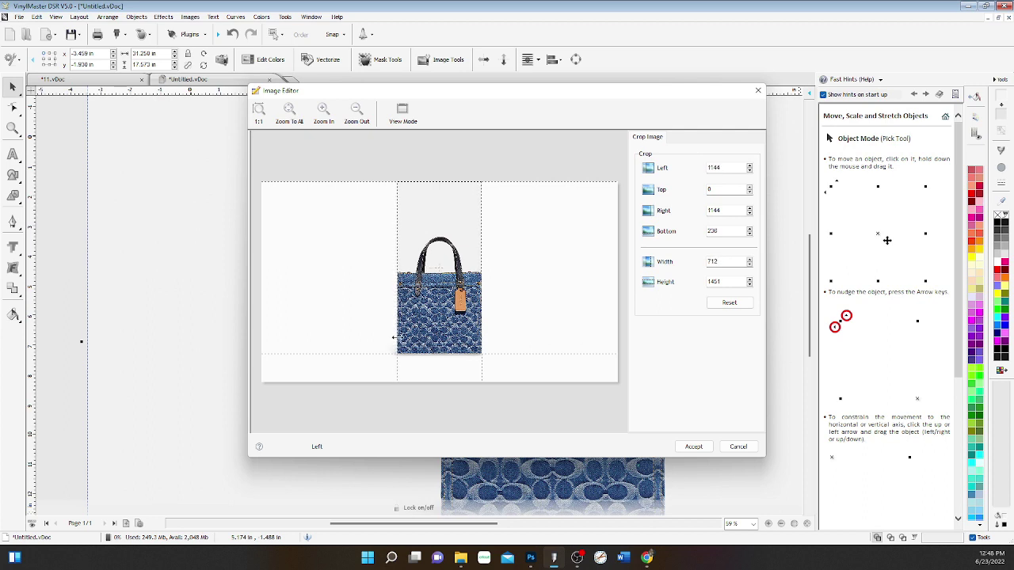
left_click_drag(437, 183, 457, 270)
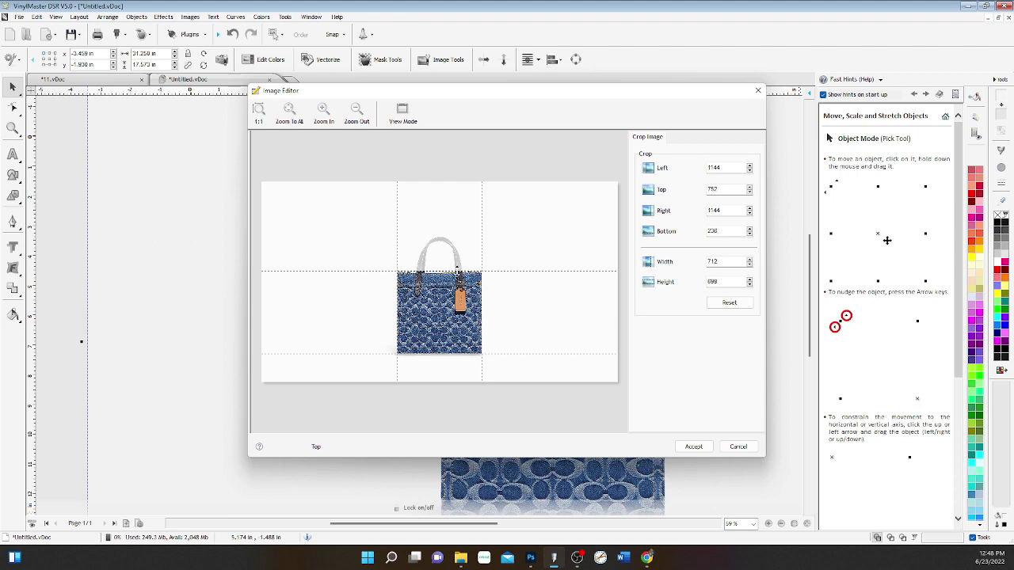
left_click(694, 446)
Step: Move the cropped bag image onto the page at about X 2.48 in, Y 1.14 in
left_click_drag(548, 400, 374, 267)
left_click_drag(392, 333, 383, 333)
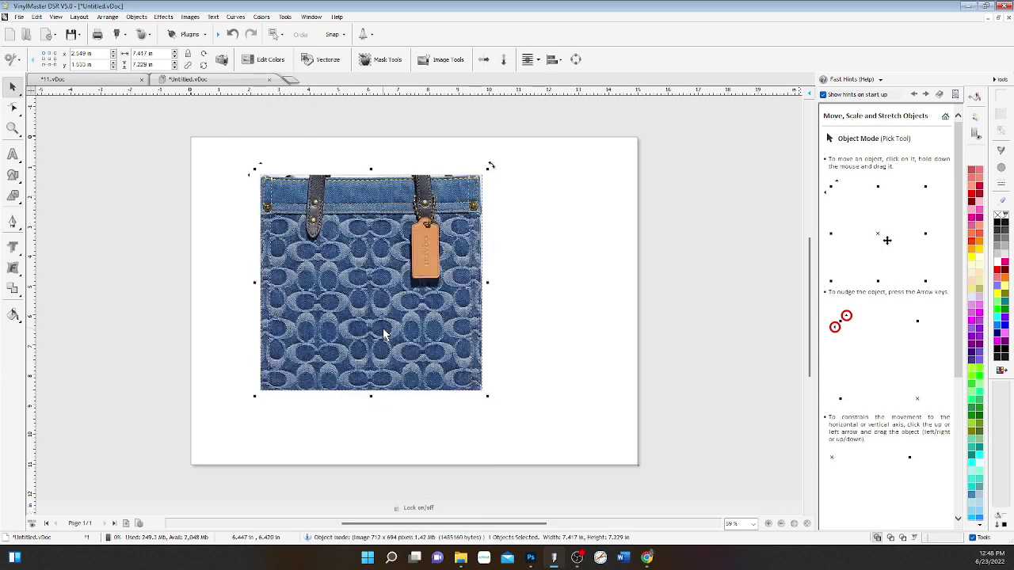
mouse_move(473, 345)
left_mouse_down()
mouse_move(423, 349)
mouse_move(478, 341)
left_mouse_up()
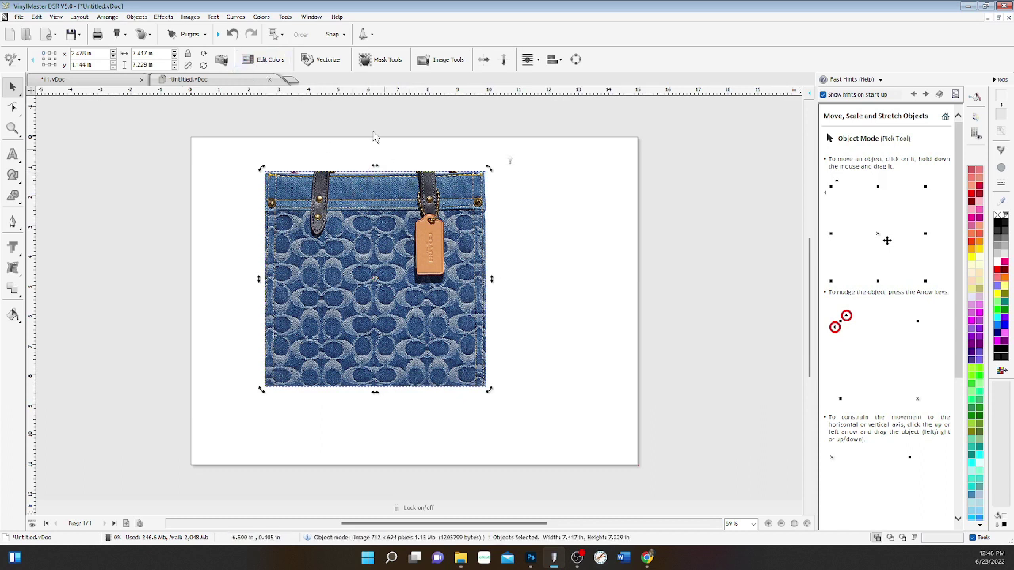
Step: Crop 8 pixels off the bag image's top and 5 off its right side, and enlarge it to about 11.13 by 10.80 in
left_click(191, 16)
left_click(203, 192)
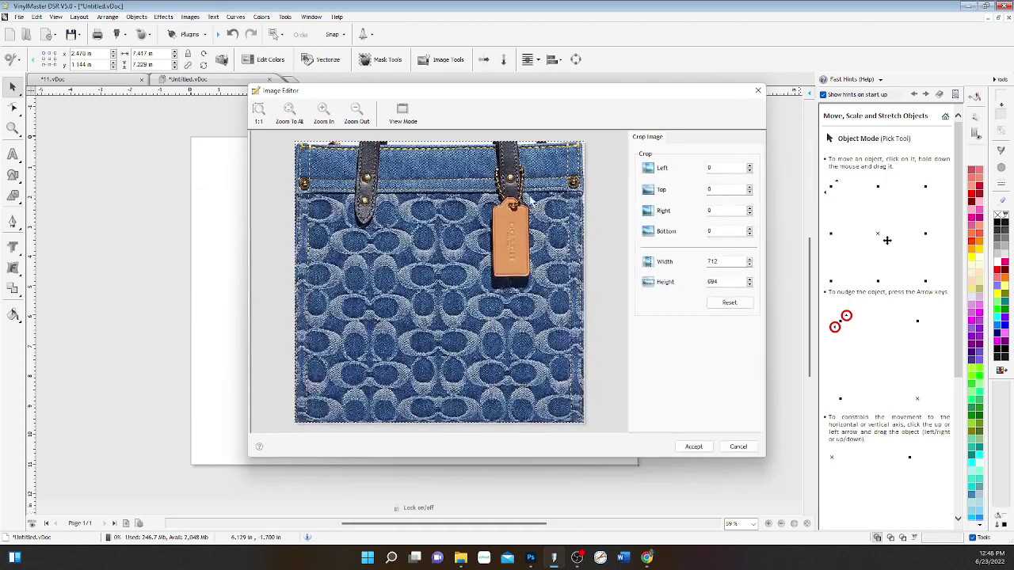
left_click_drag(452, 141, 452, 144)
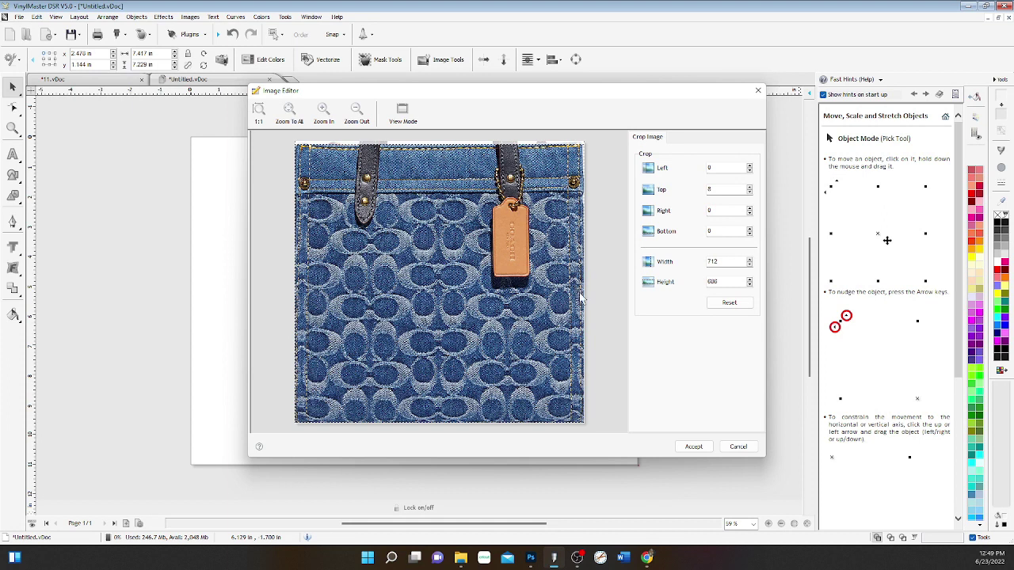
left_click_drag(584, 296, 583, 294)
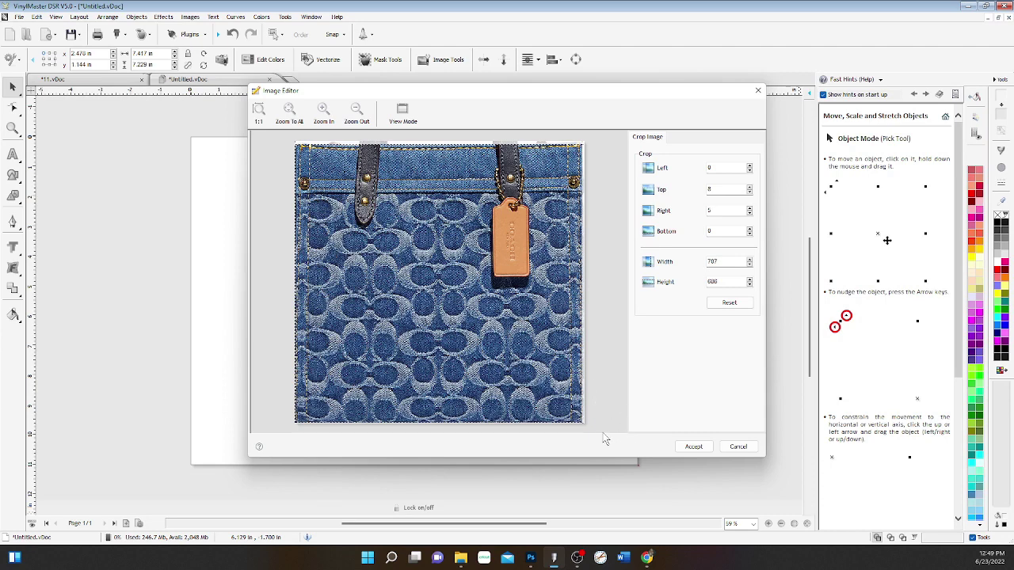
left_click(693, 447)
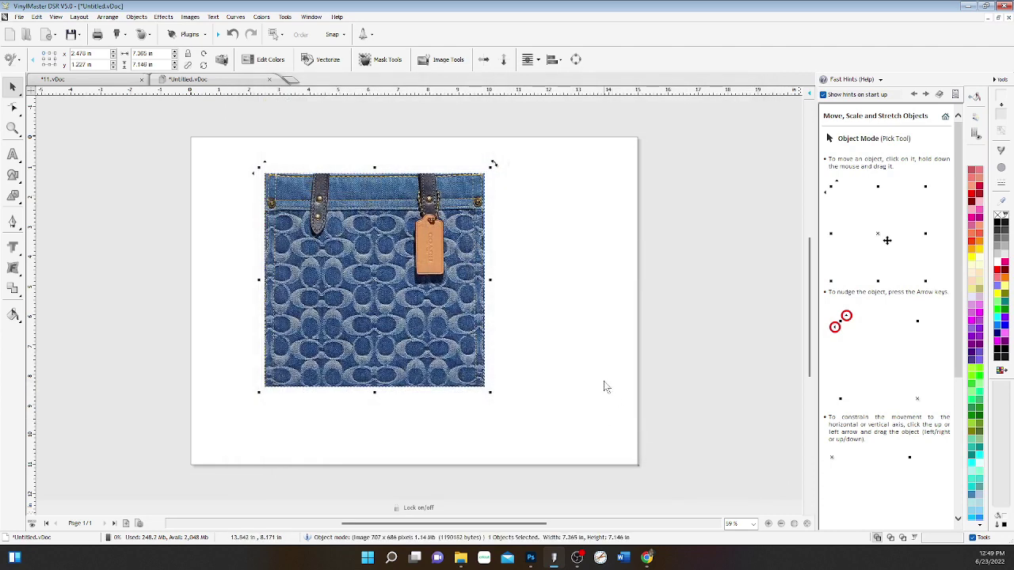
left_click_drag(452, 385, 499, 419)
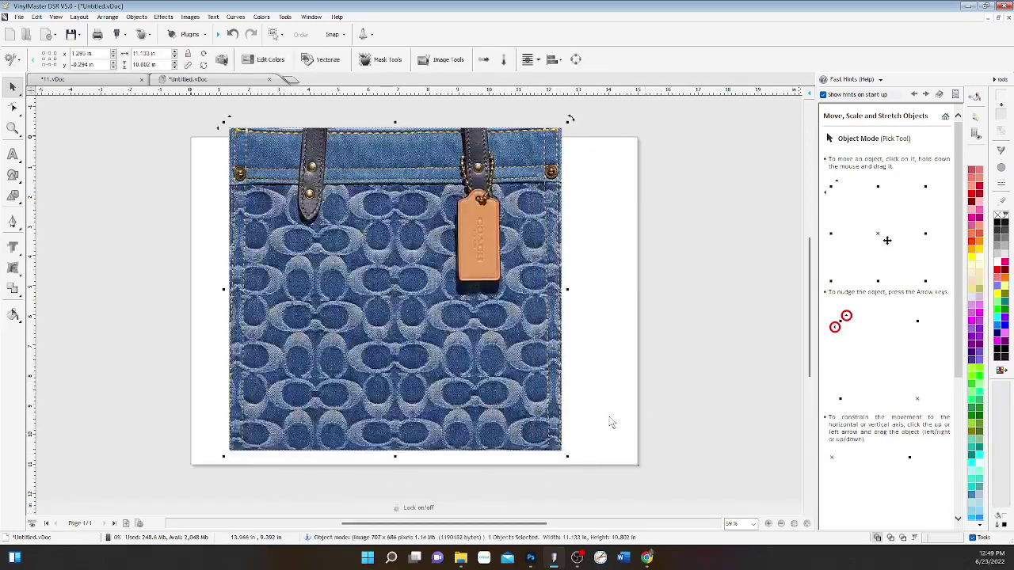
left_click(663, 401)
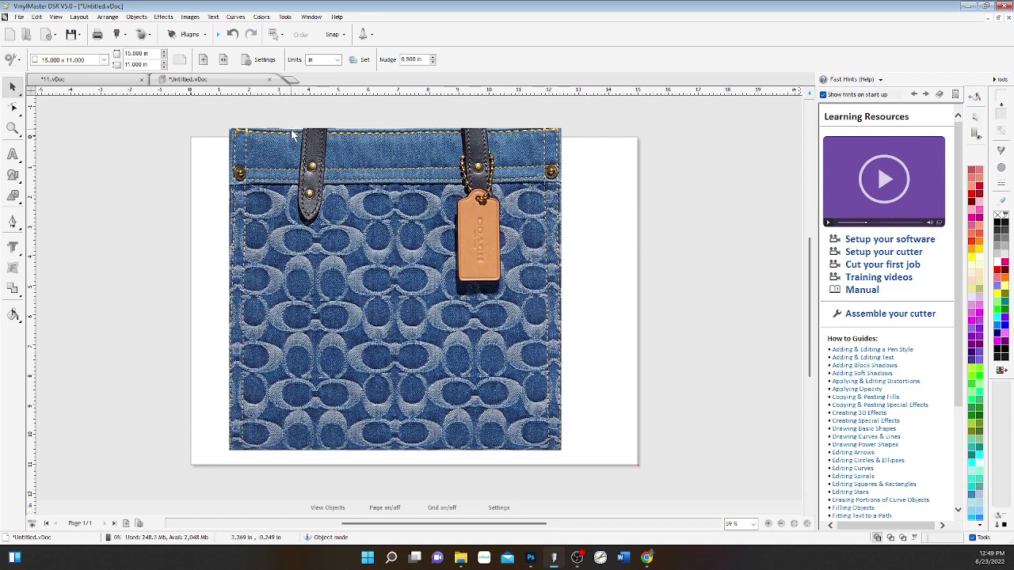
Step: Crop 1 more pixel off the top of the enlarged bag image
left_click(189, 17)
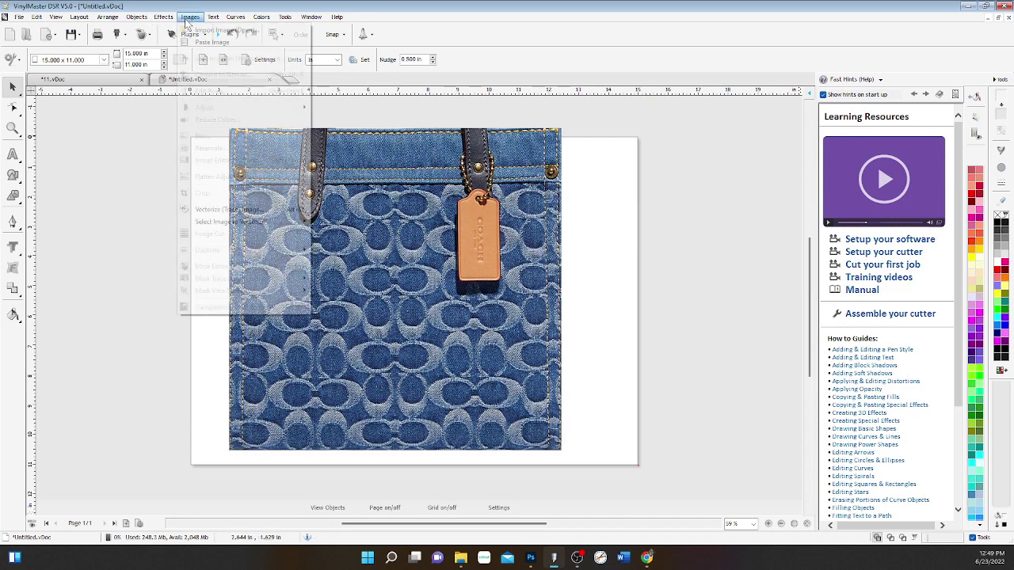
left_click(261, 151)
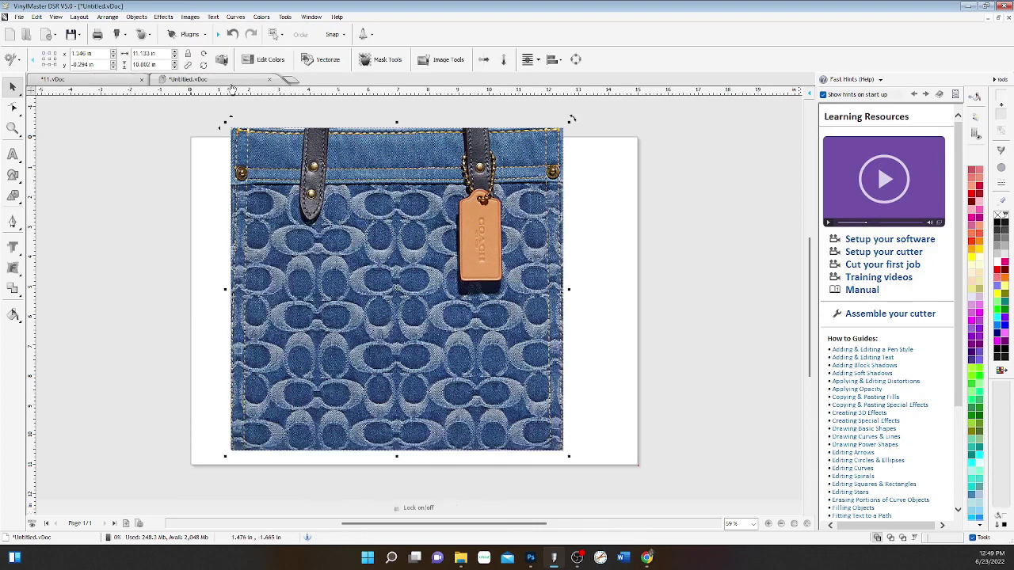
left_click(189, 17)
left_click(202, 192)
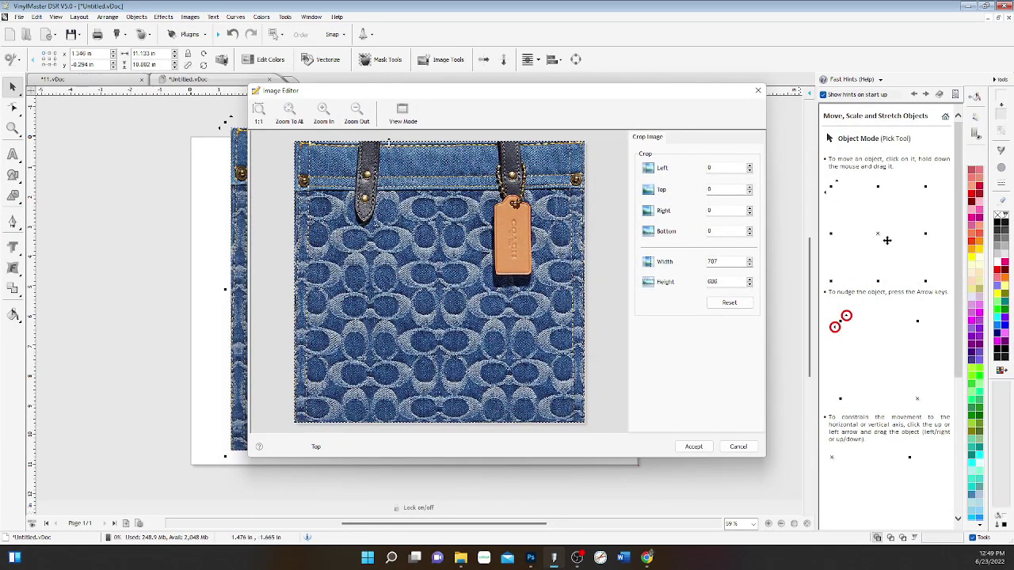
left_click_drag(389, 143, 389, 139)
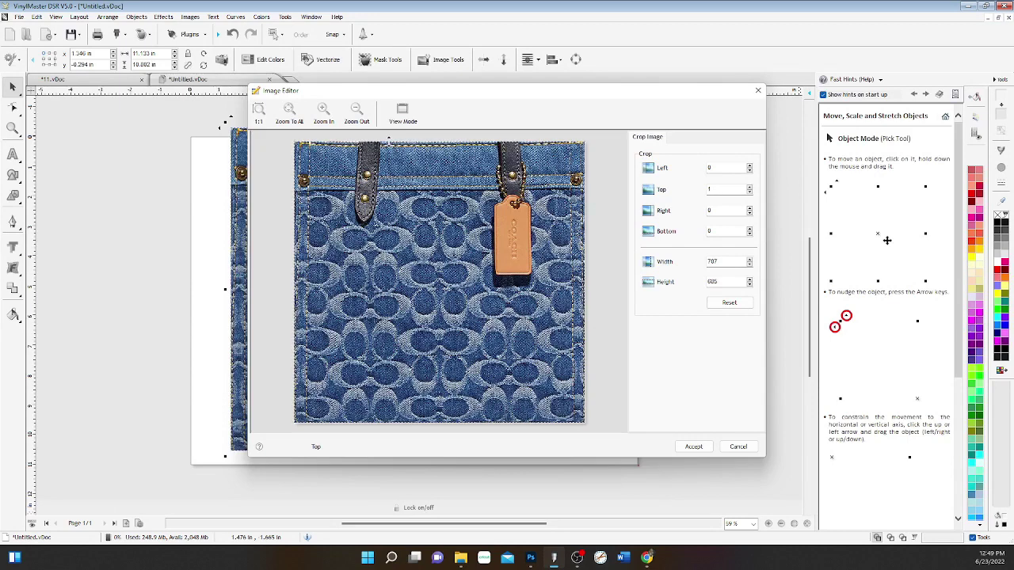
left_click(686, 447)
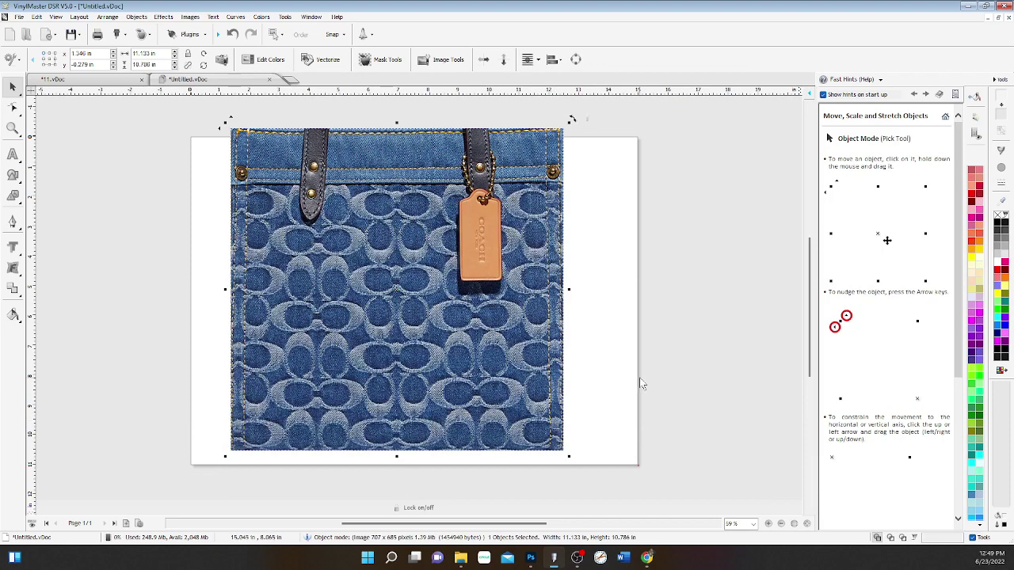
Step: Resize the bag image to 9.325 in wide and 8.320 in high, and move it to the page's left edge at about X -0.09 in
left_click(649, 358)
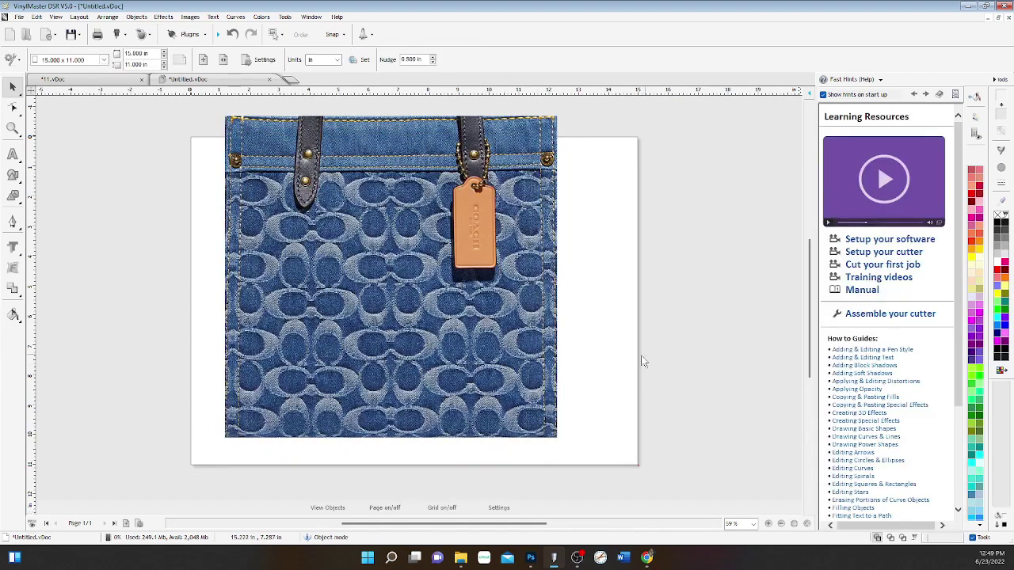
left_click_drag(309, 187, 289, 193)
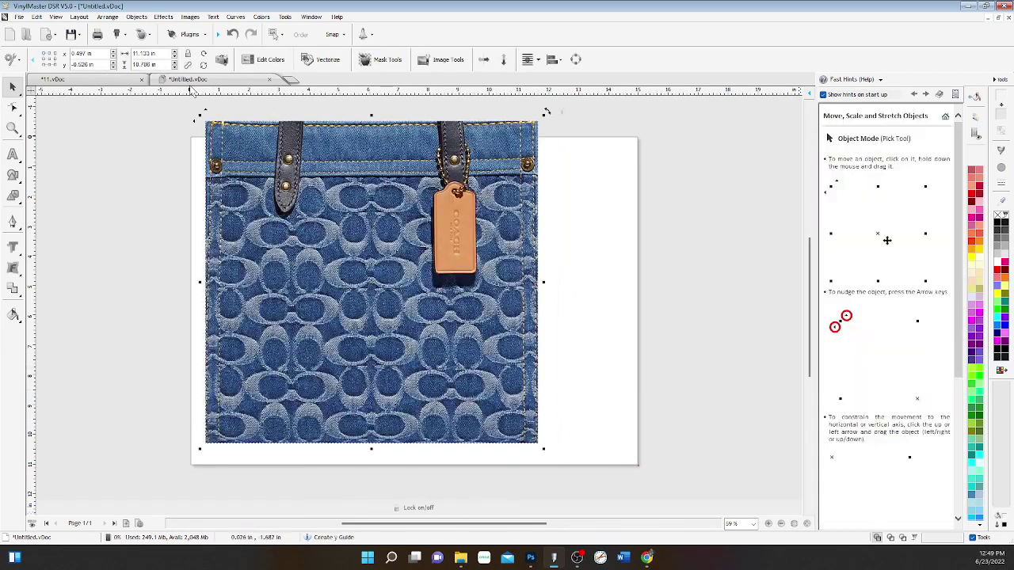
left_click(142, 53)
type("9.325")
key("Tab")
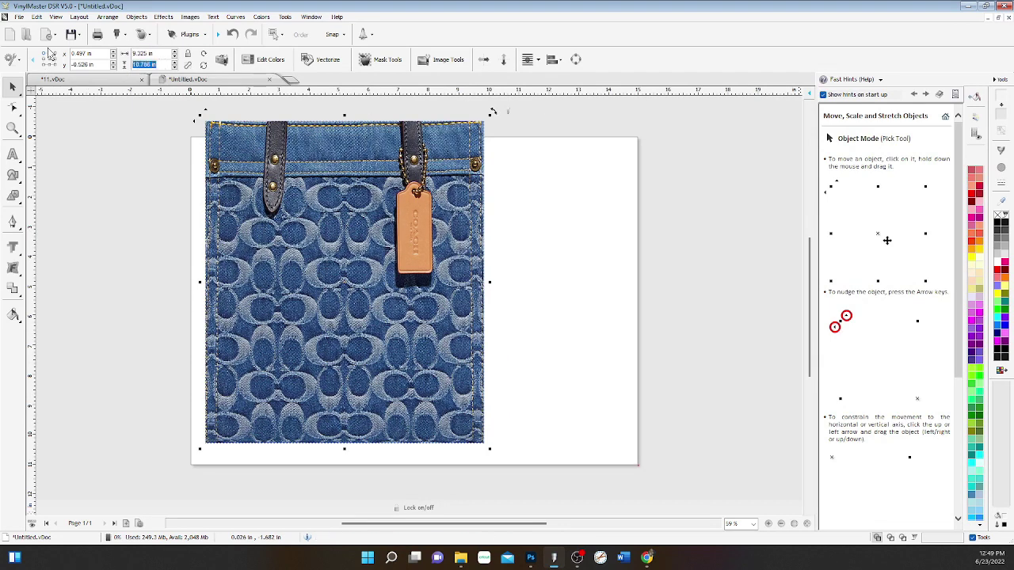
type("8.0")
key("Return")
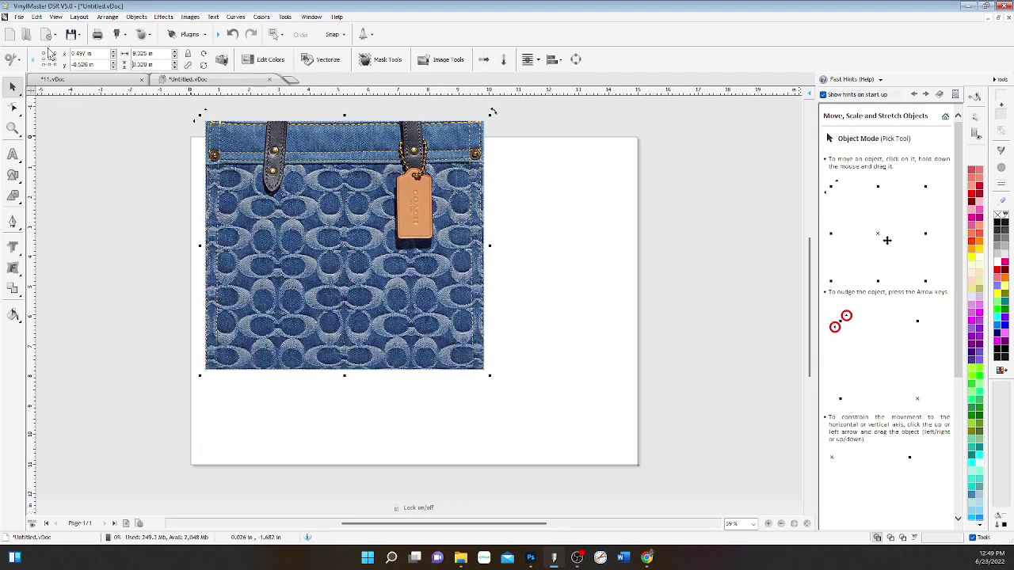
left_click_drag(460, 356, 440, 358)
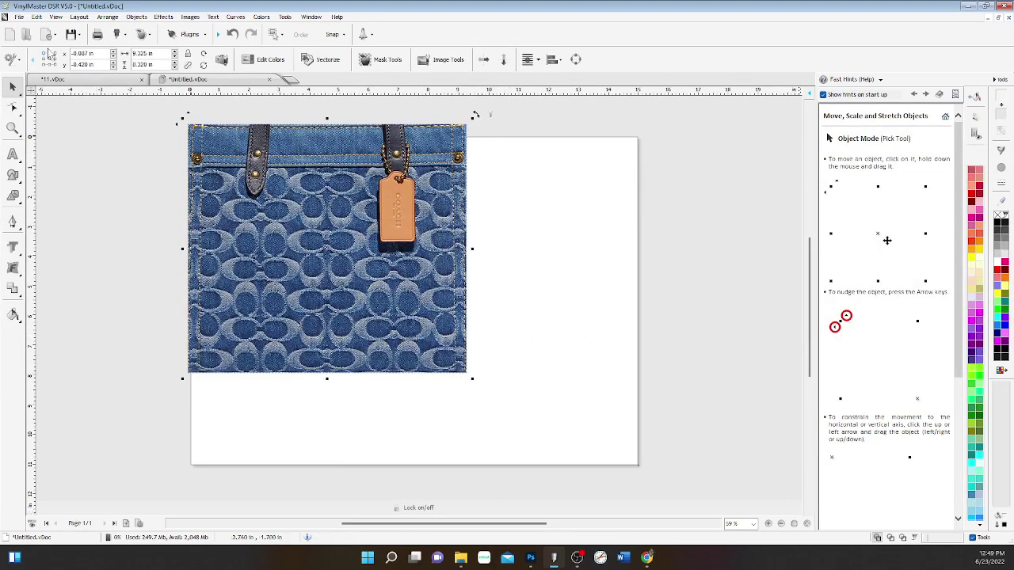
Step: Start exporting the bag image as a PNG file named "Denim 2" in the Coach folder
left_click(18, 17)
mouse_move(42, 148)
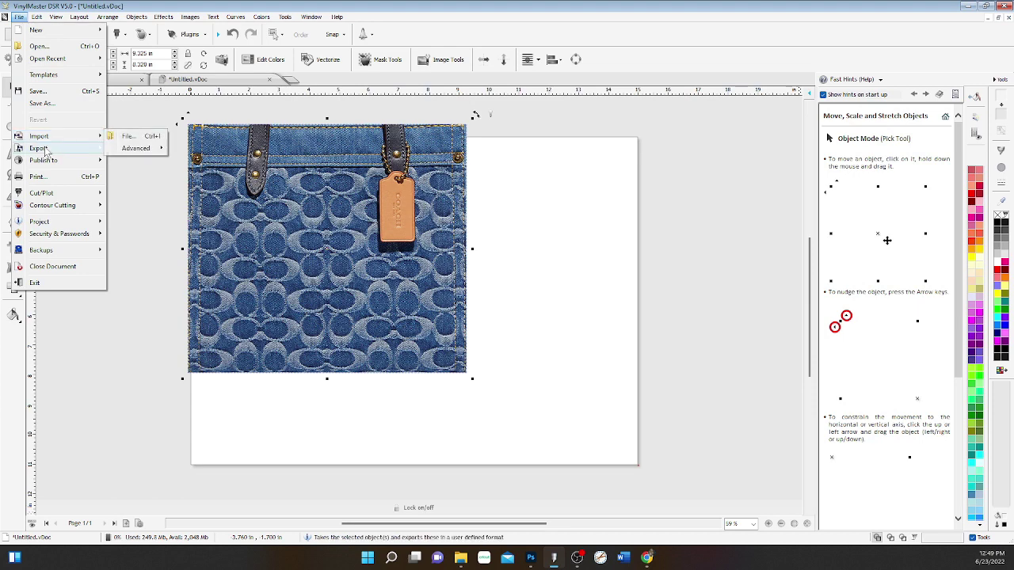
left_click(129, 141)
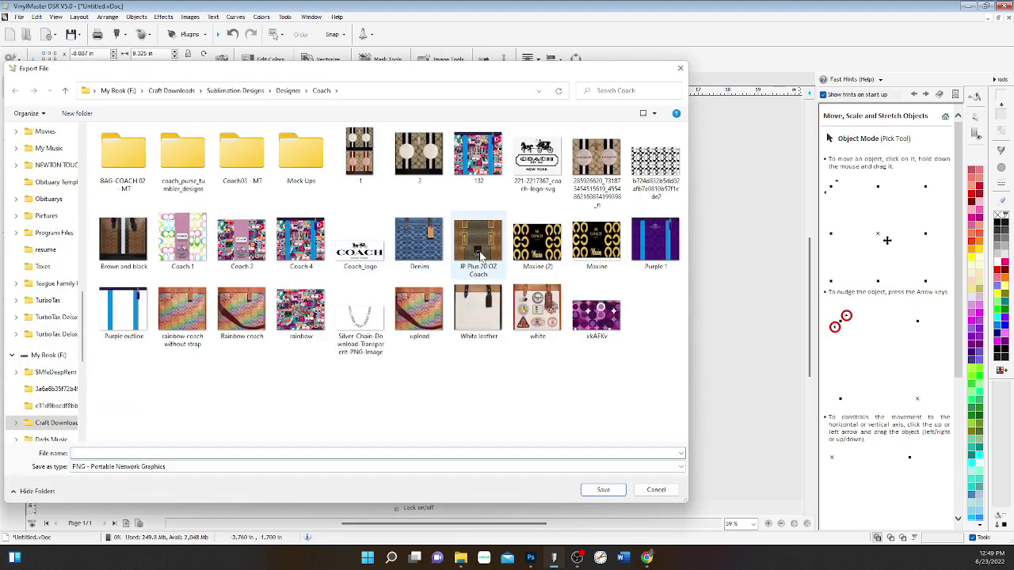
left_click(419, 238)
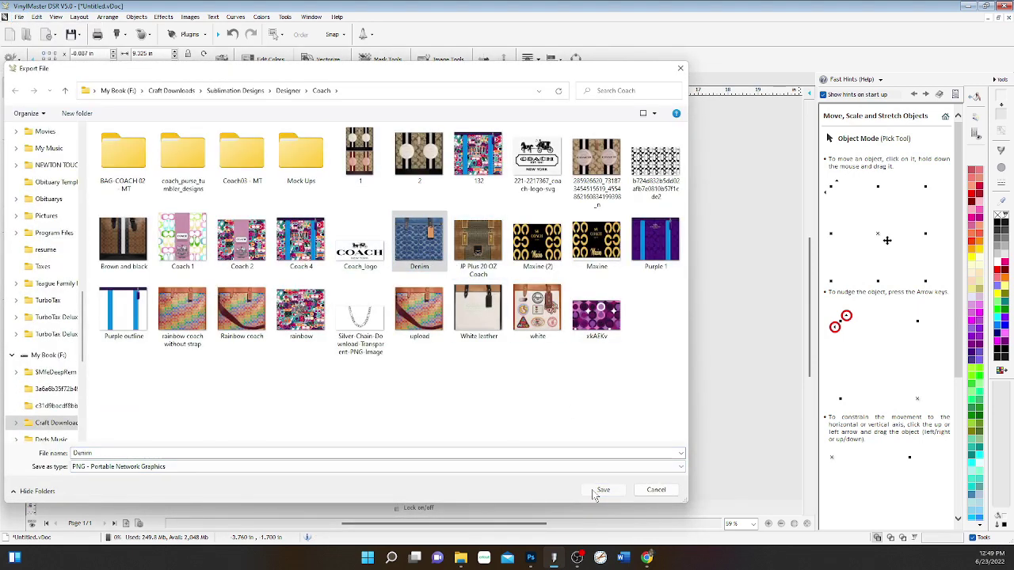
left_click(353, 451)
type("Denim")
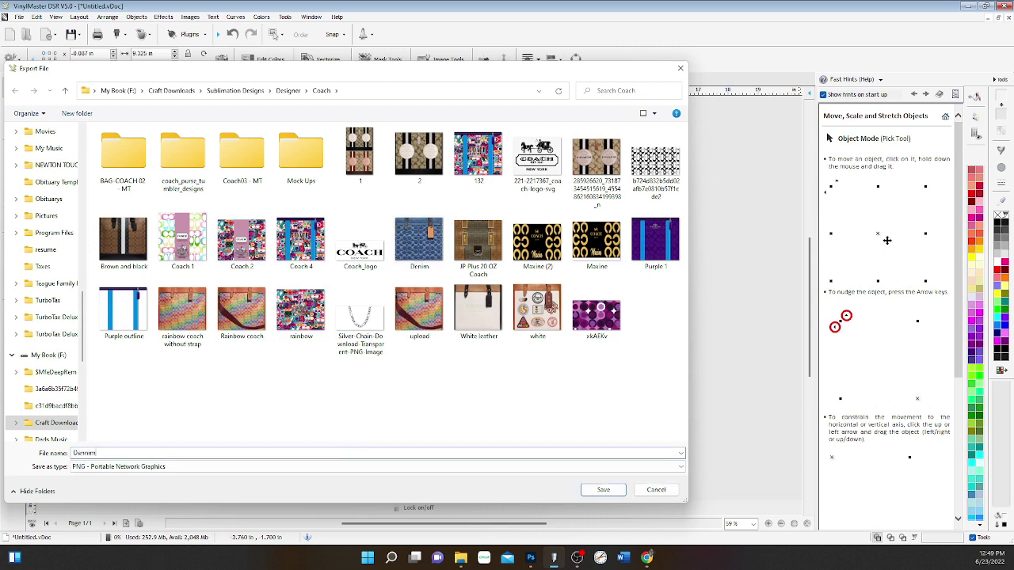
key("BackSpace")
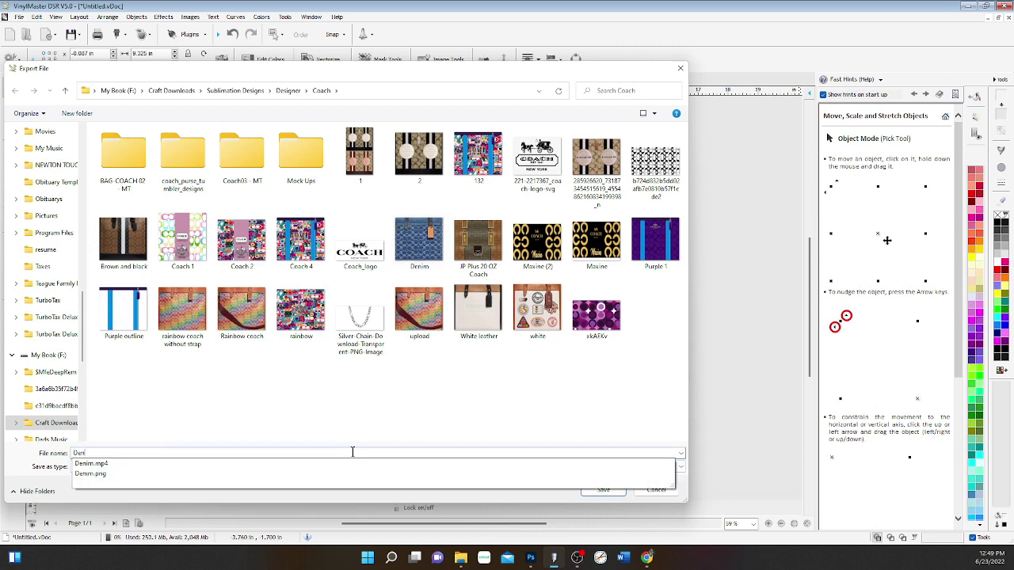
type("m 2")
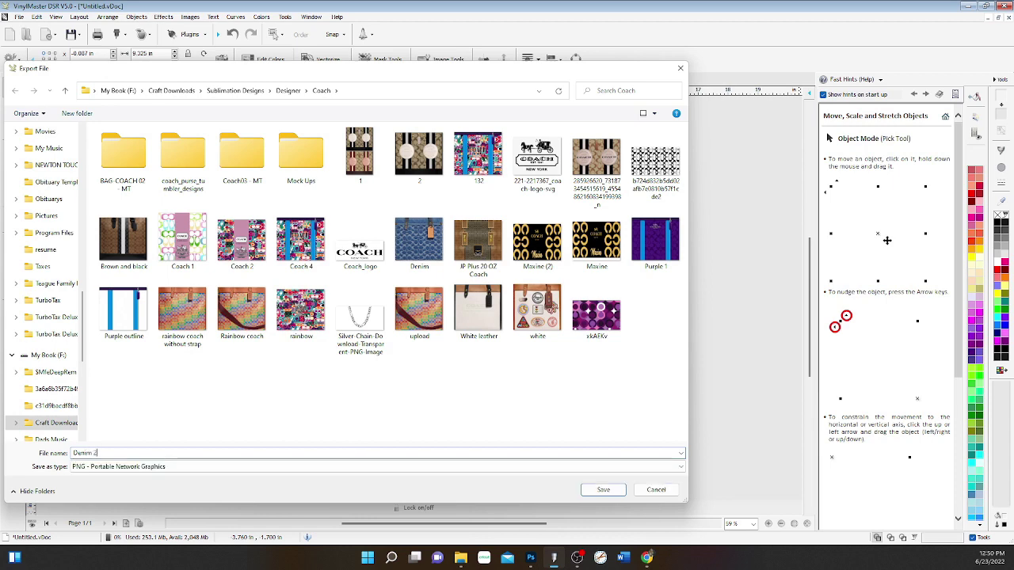
left_click(603, 489)
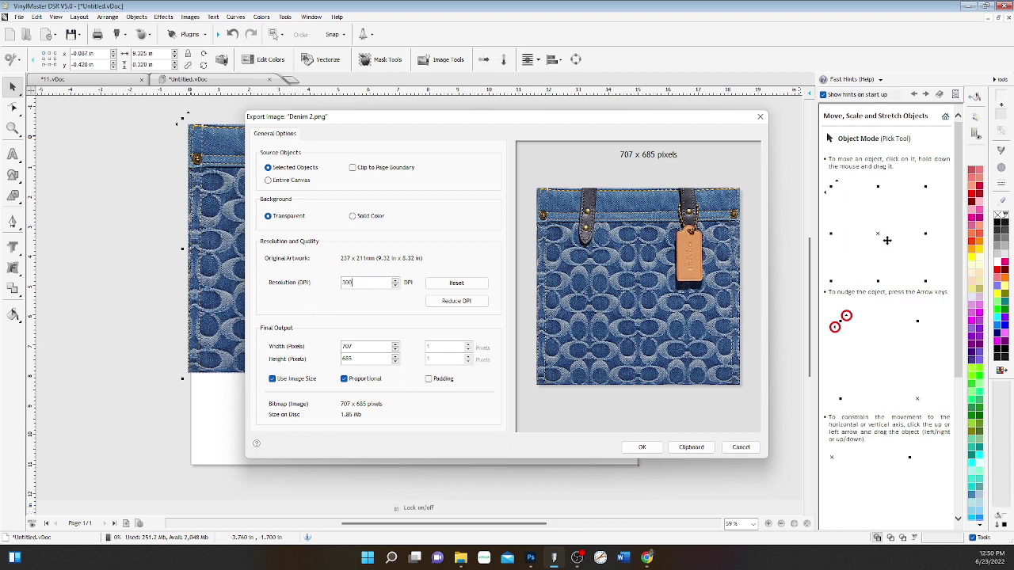
Step: Set the export resolution to 450 DPI, complete the PNG export and minimize VinylMaster
key("Tab")
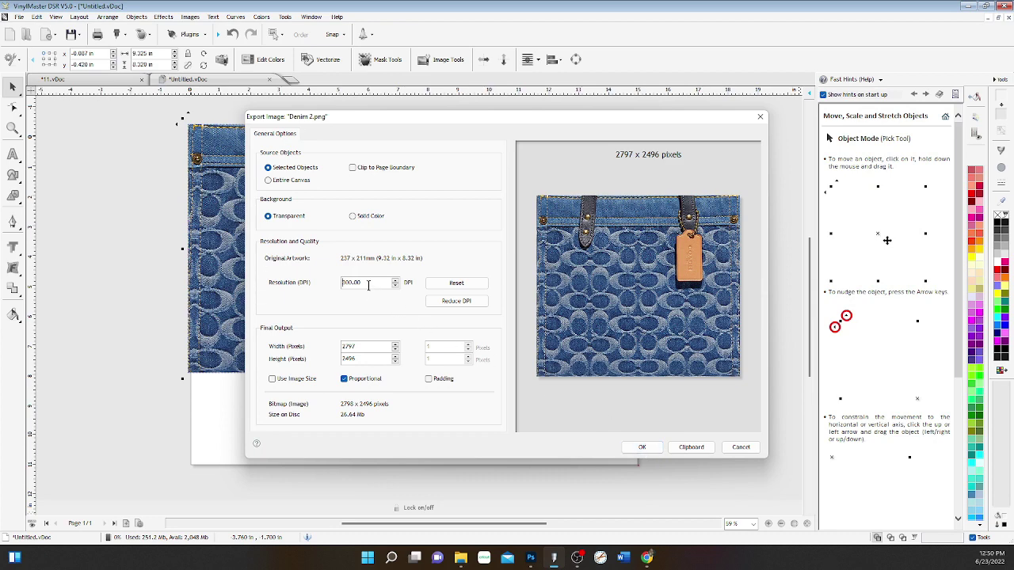
left_click(343, 282)
type("450.")
key("Tab")
left_click(638, 448)
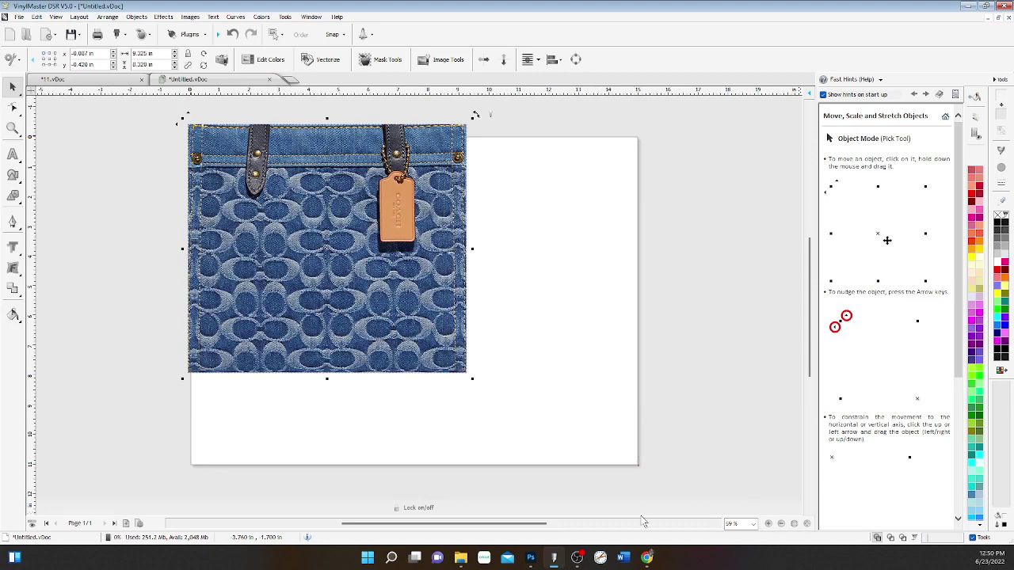
left_click(971, 8)
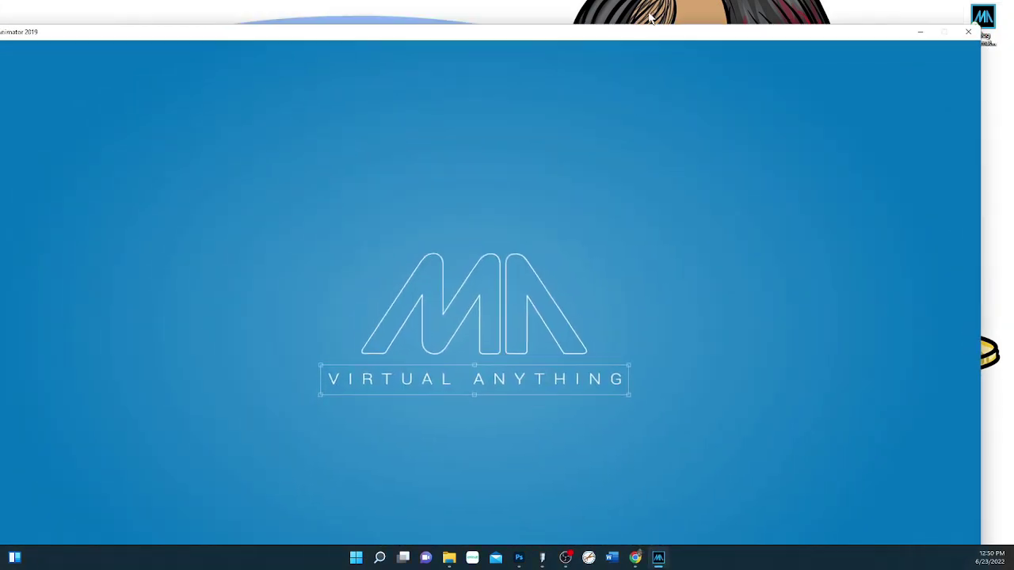
Step: Switch to Mug Animator 2019 and browse the Kitchenware models to the Tumbler
left_click(941, 33)
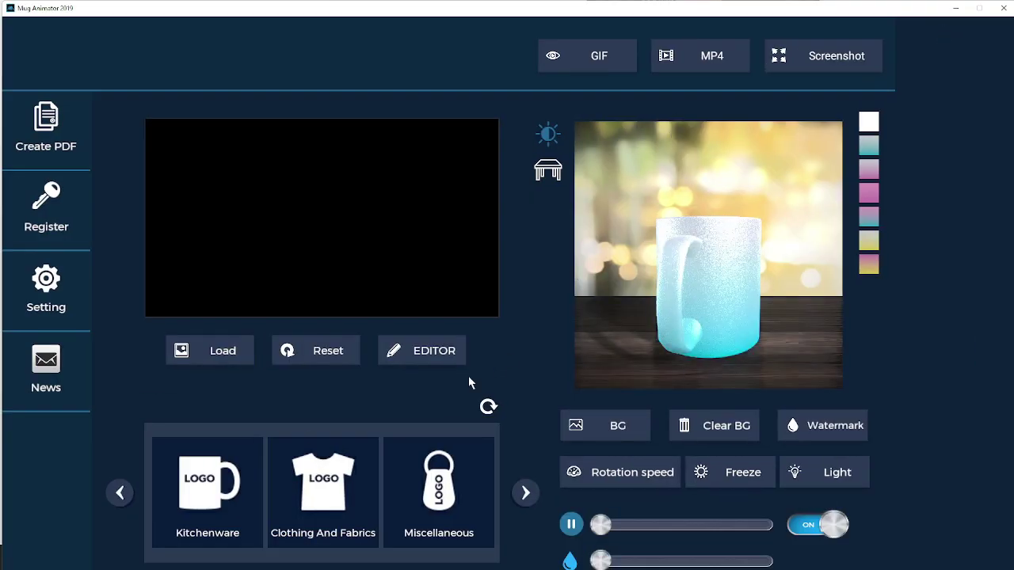
left_click(206, 492)
left_click(525, 493)
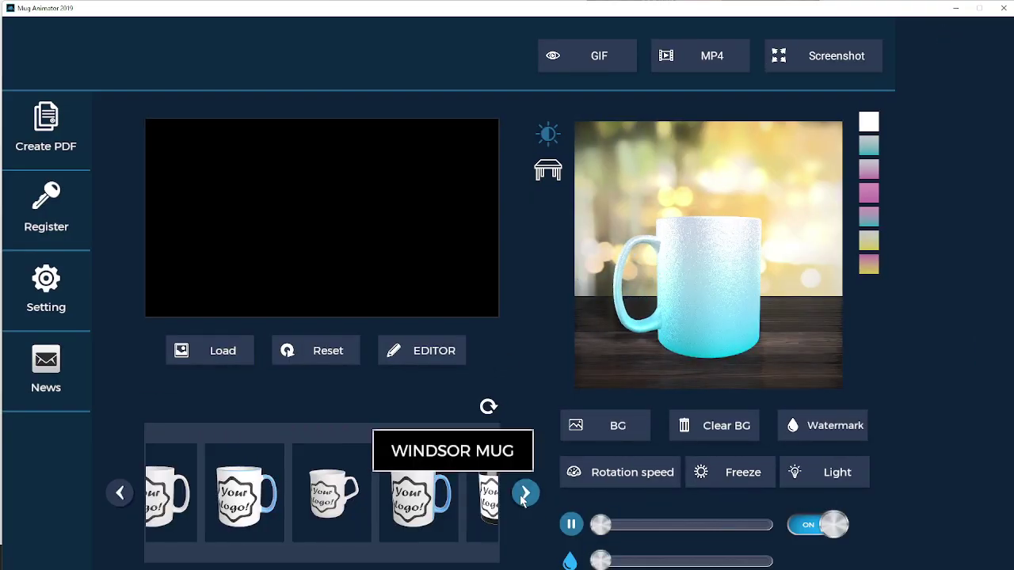
left_click(525, 494)
left_click(525, 493)
left_click(525, 493)
left_click(525, 494)
left_click(525, 493)
left_click(526, 493)
left_click(525, 493)
left_click(525, 493)
left_click(526, 493)
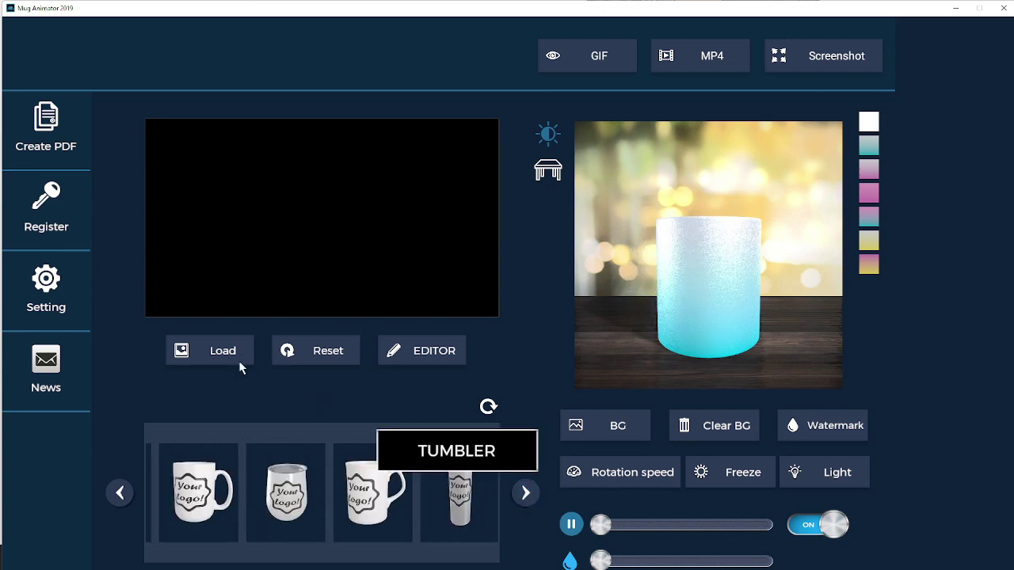
Step: Load the "Denim 2" image from the Coach folder as the mockup artwork
left_click(217, 355)
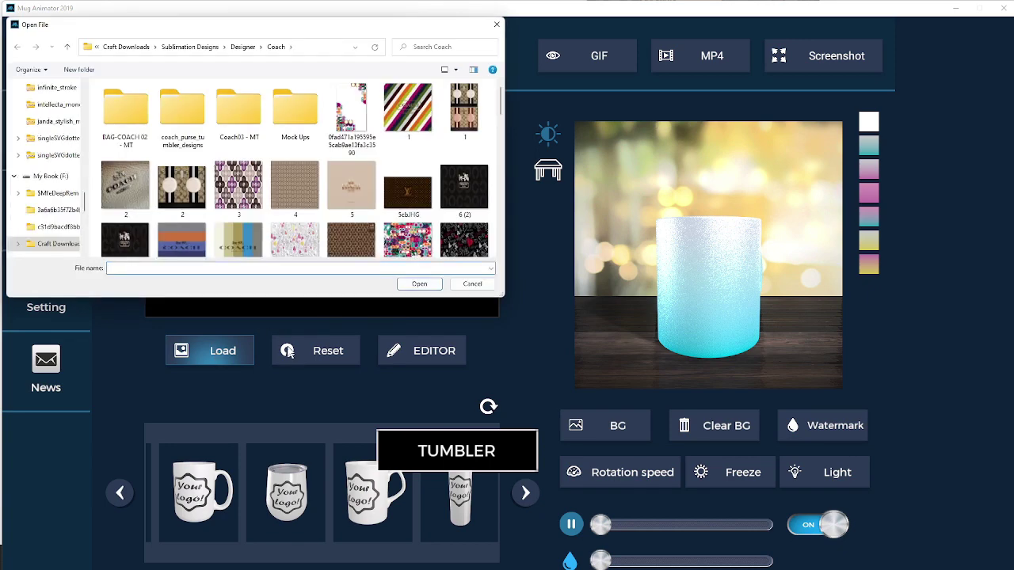
scroll(383, 180, "down", 6)
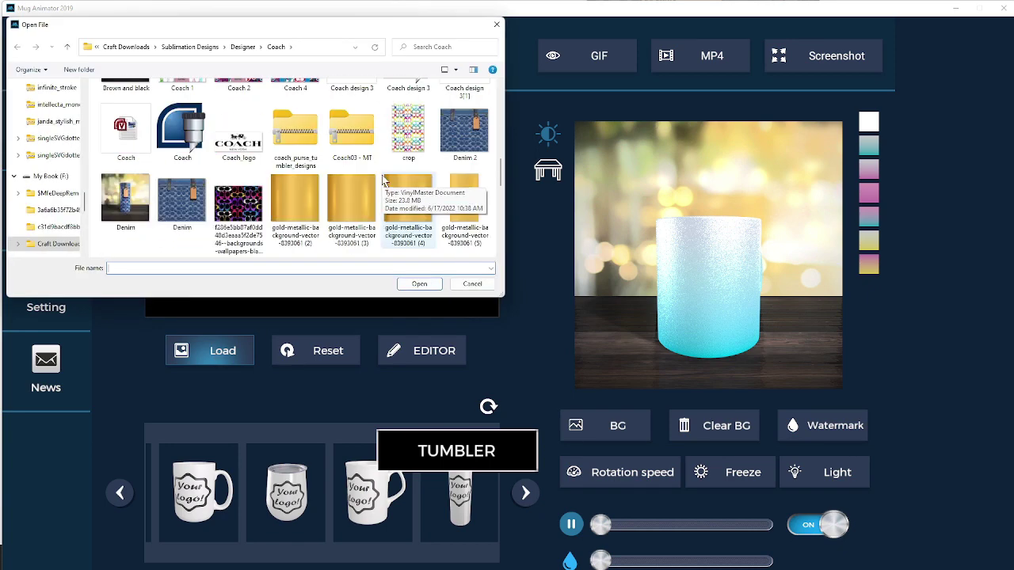
left_click(464, 130)
left_click(419, 283)
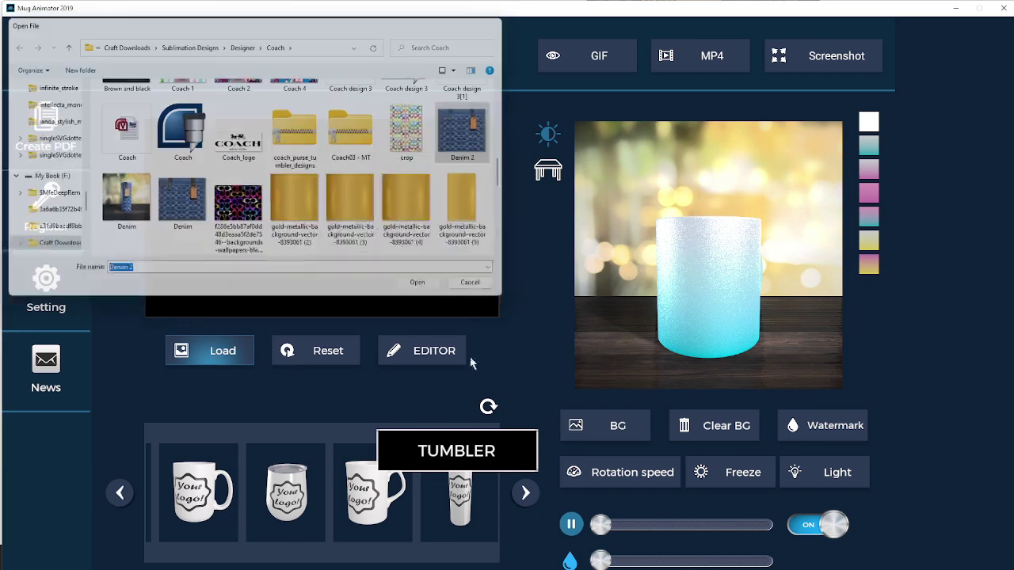
Step: Preview the design on the Tumbler model, stretching the artwork across the full wrap area, and quit Mug Animator
left_click(467, 500)
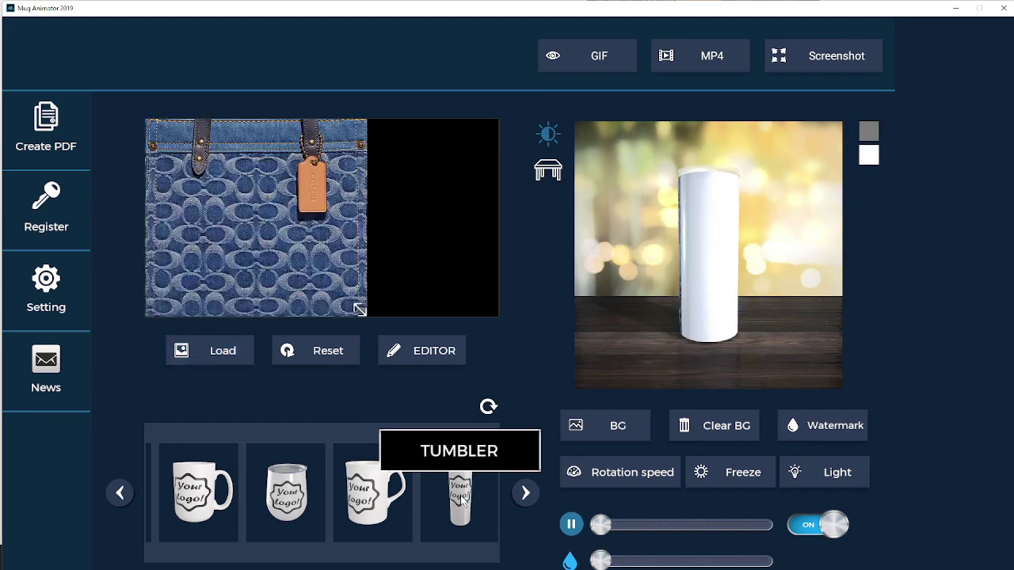
left_click_drag(360, 311, 499, 320)
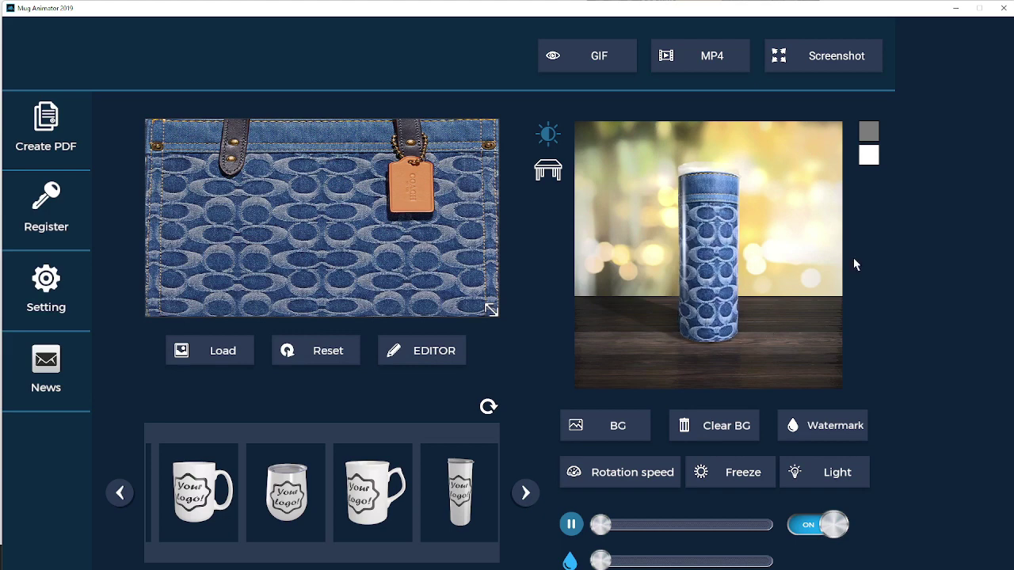
left_click(1003, 8)
left_click(477, 415)
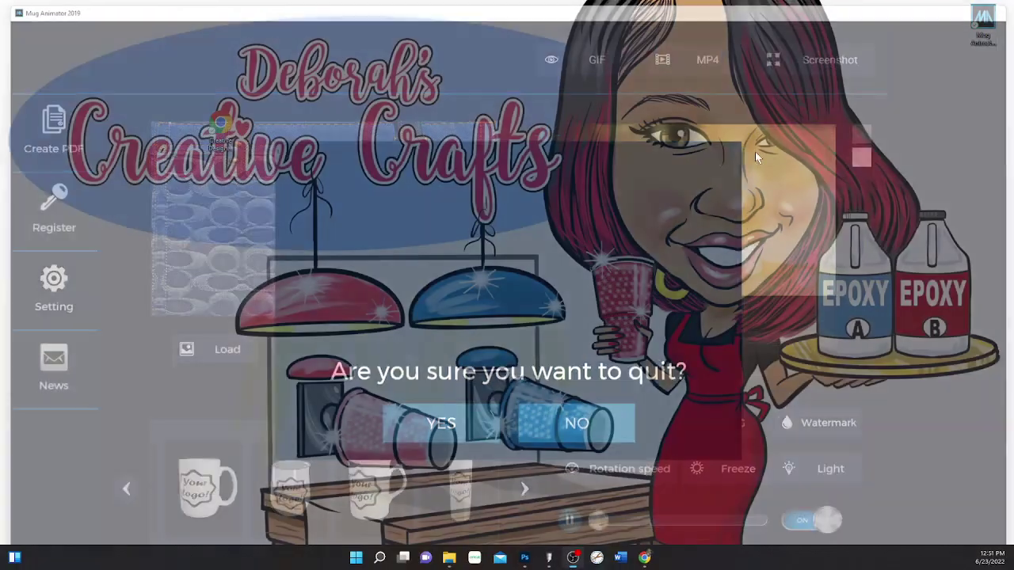
Step: Switch to Photoshop and open Denim 2.png from the file explorer
left_click(557, 559)
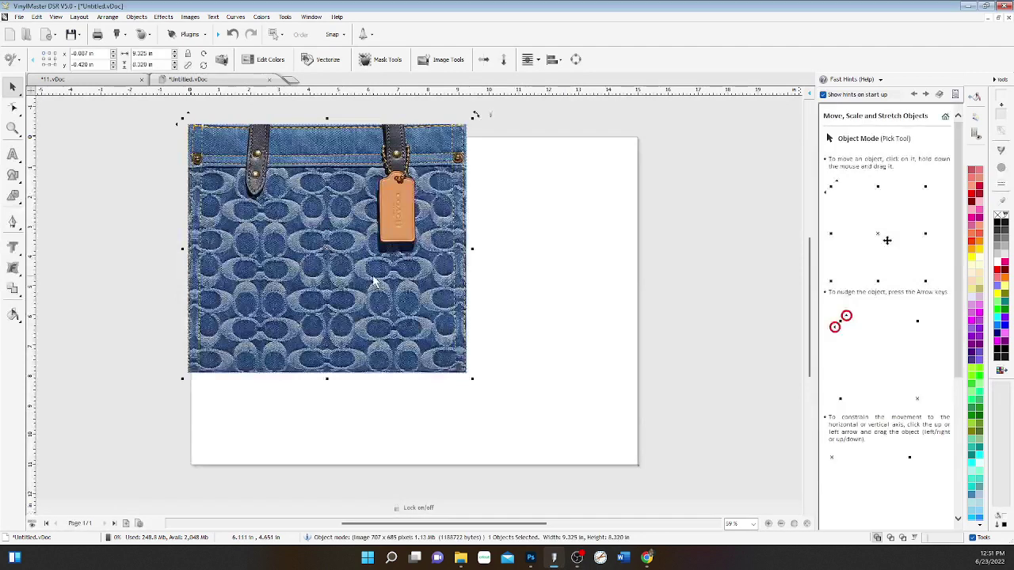
mouse_move(532, 564)
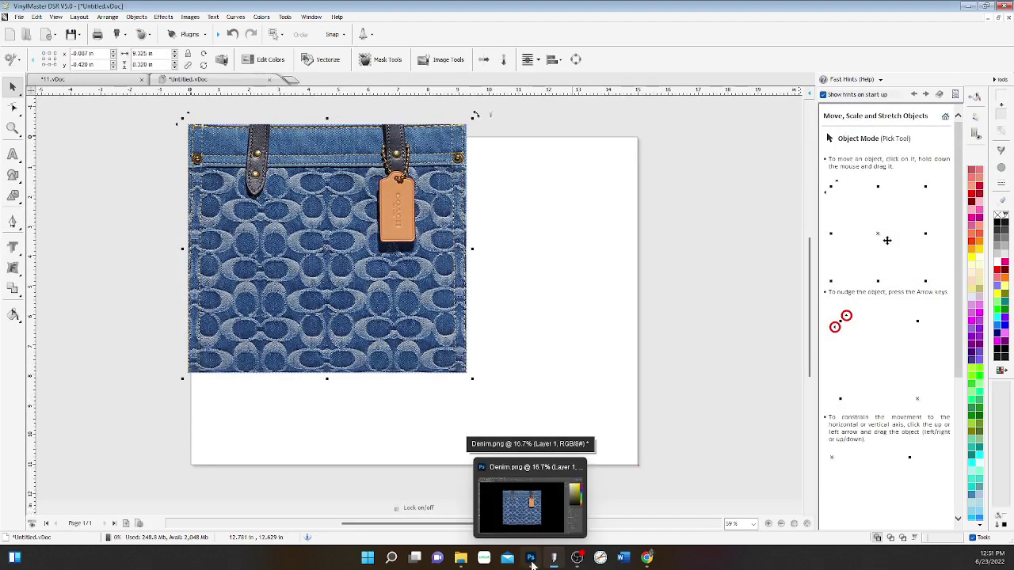
left_click(531, 558)
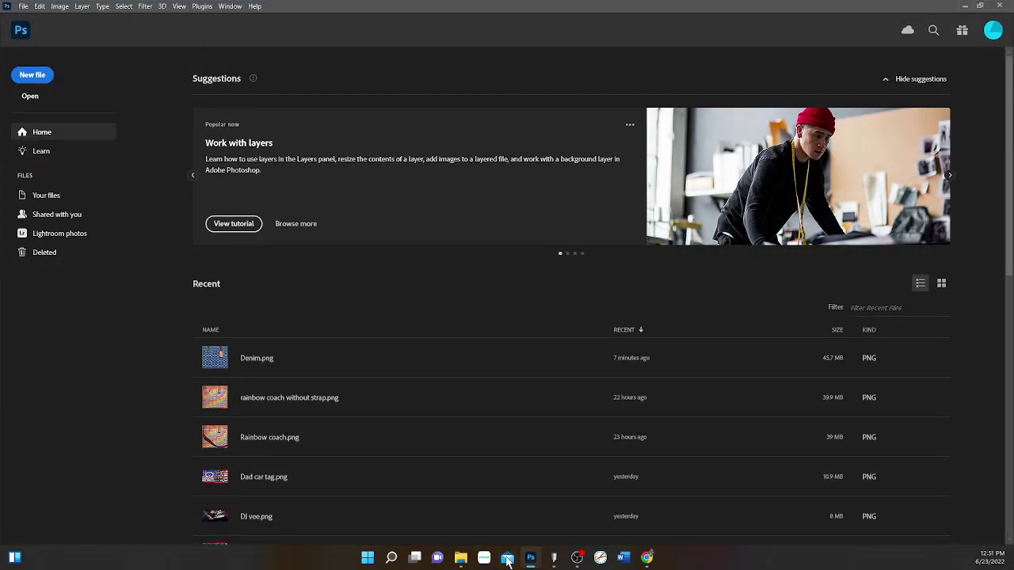
left_click(460, 557)
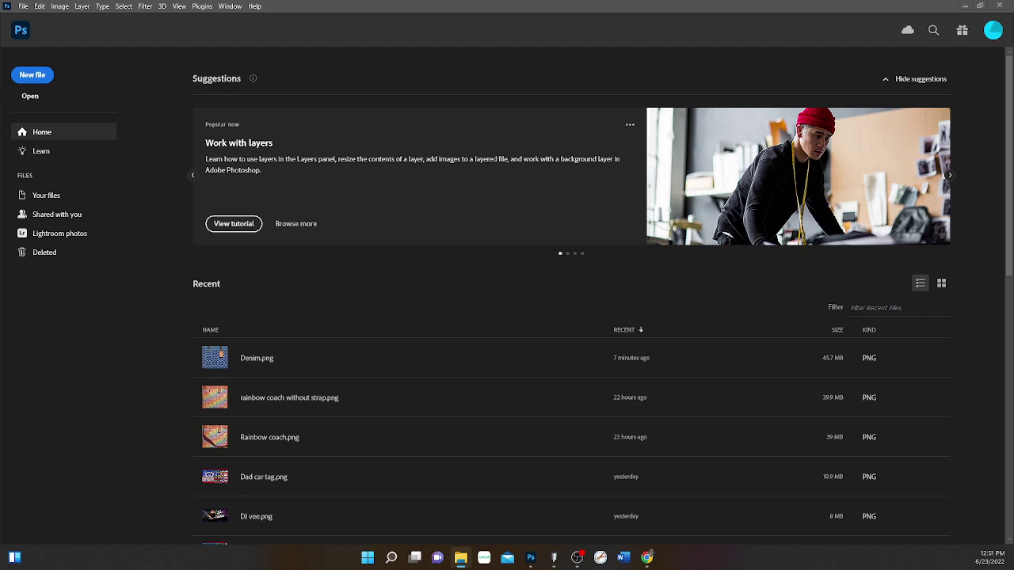
left_click(322, 327)
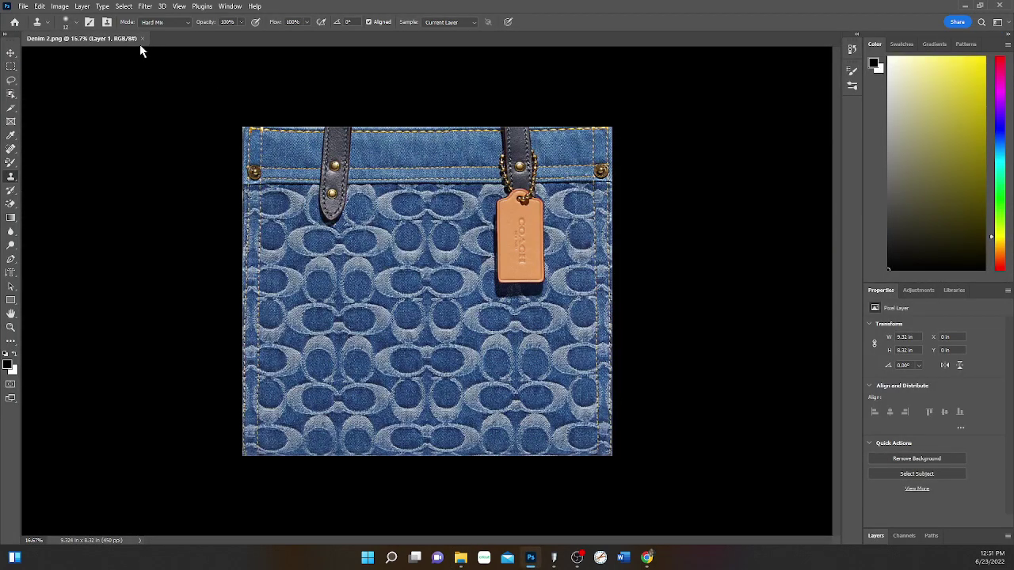
Step: Open the print settings and confirm the EPSON SC-F100 properties with Letter landscape, High quality, No Color Adjustment and Mirror Image
left_click(24, 8)
left_click(48, 310)
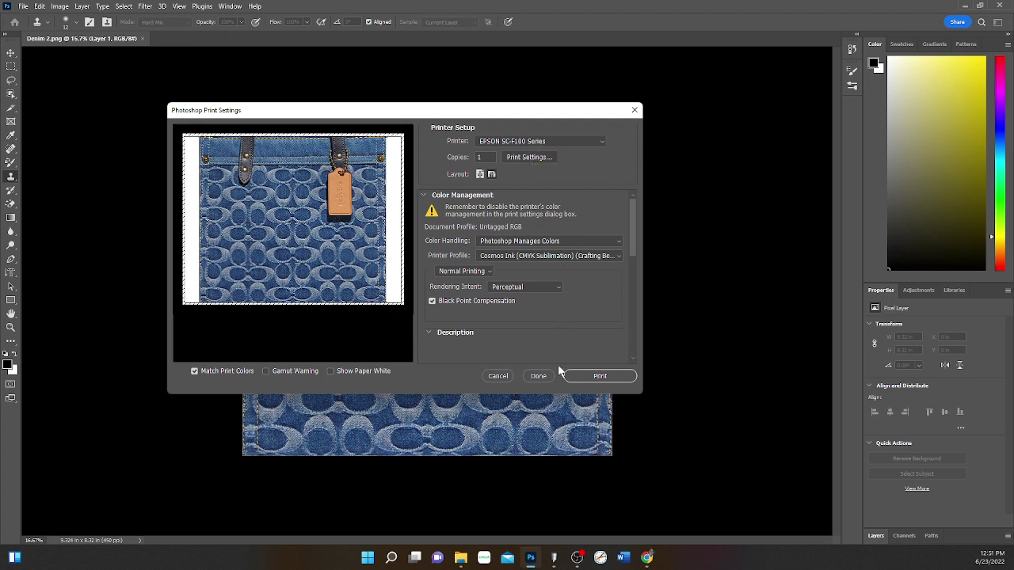
left_click(526, 159)
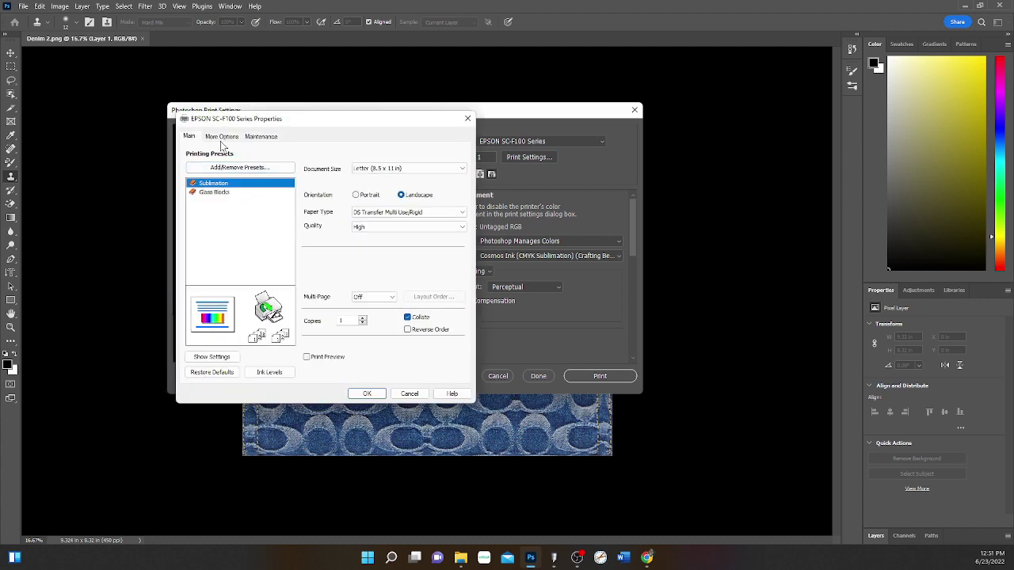
left_click(221, 141)
left_click(421, 234)
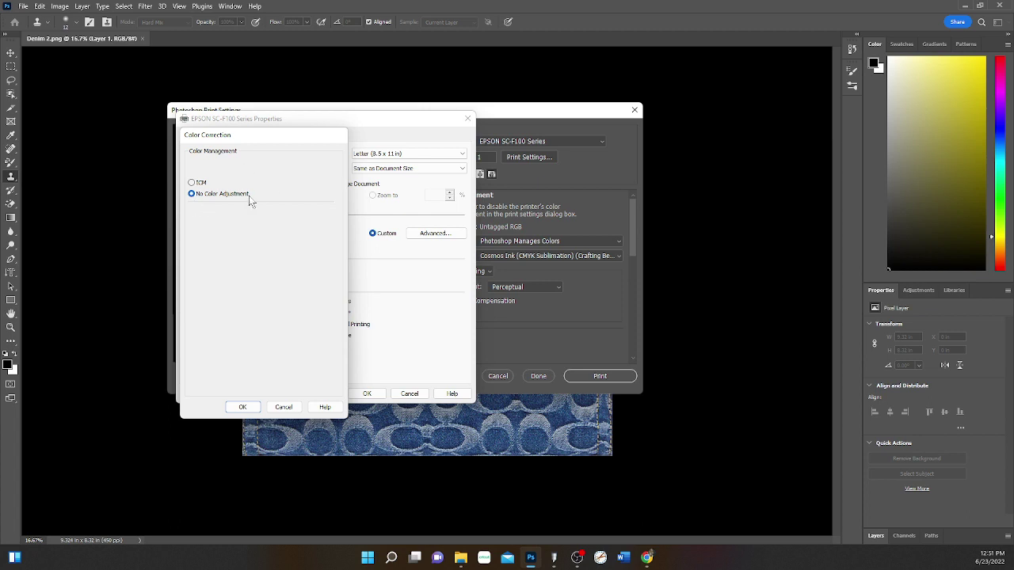
left_click(243, 406)
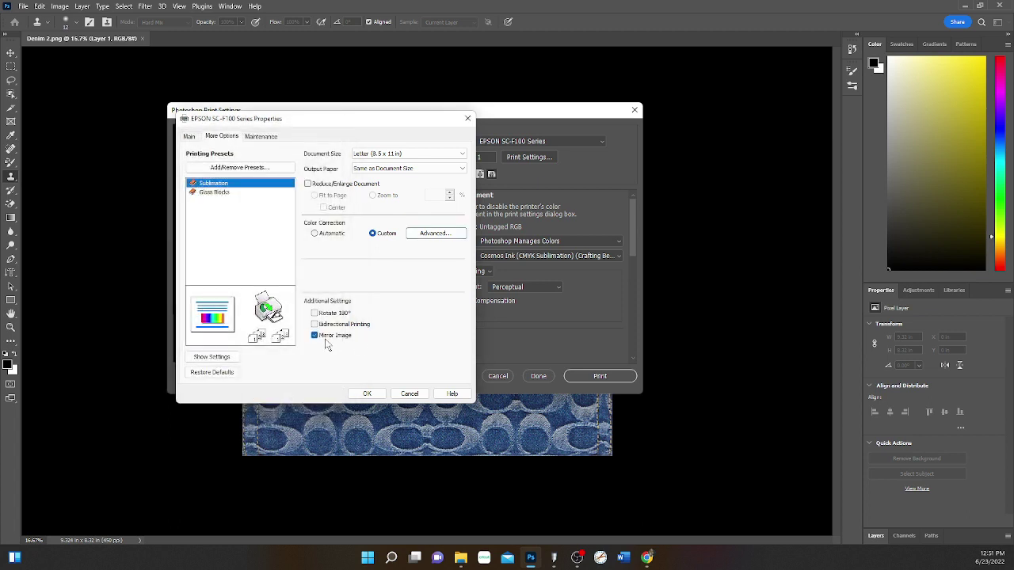
left_click(195, 139)
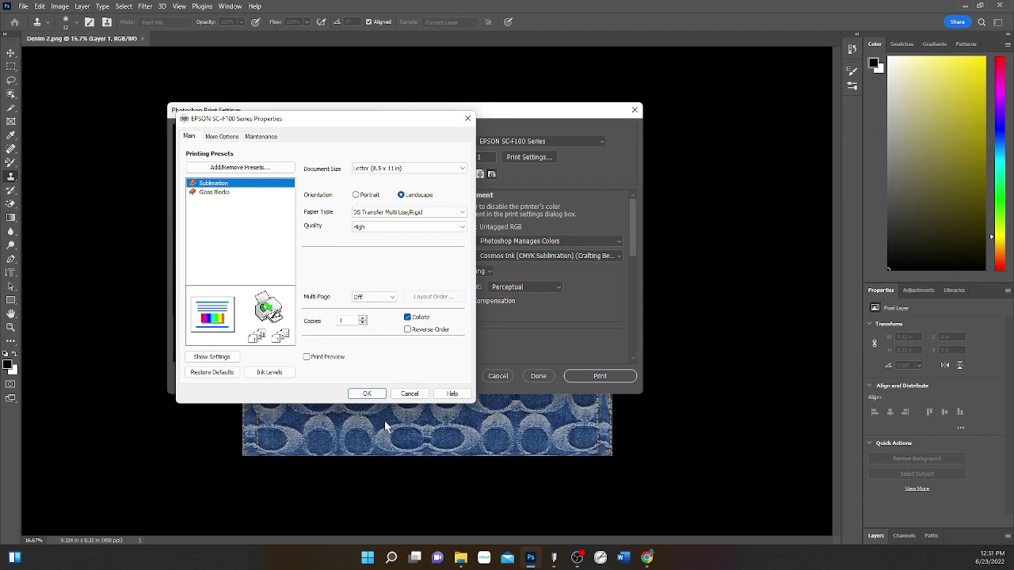
left_click(367, 394)
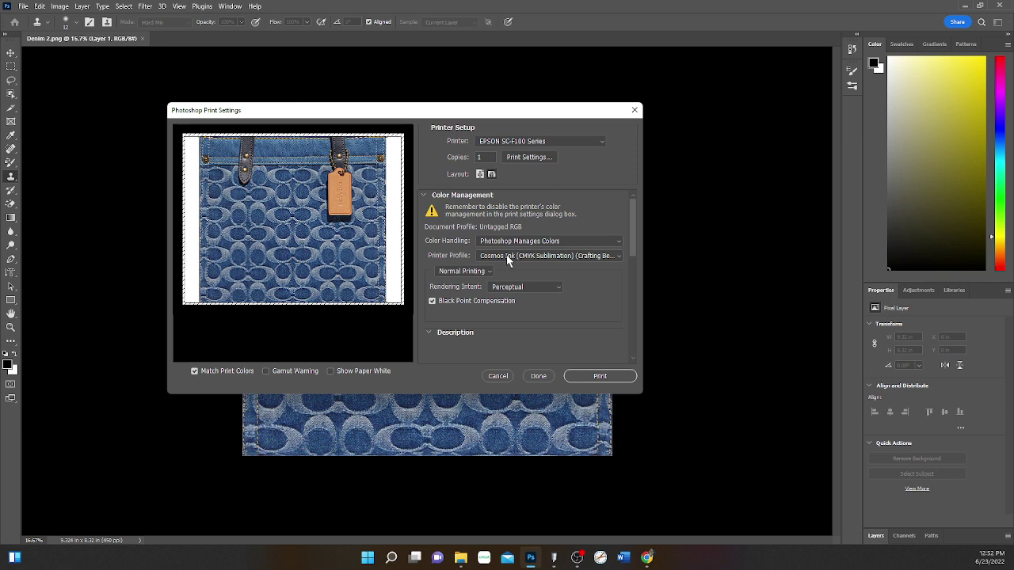
Step: Choose the Cosmos Ink (CMYK Sublimation) (Crafting Besties Sub Paper) printer profile and print the design
left_click(555, 259)
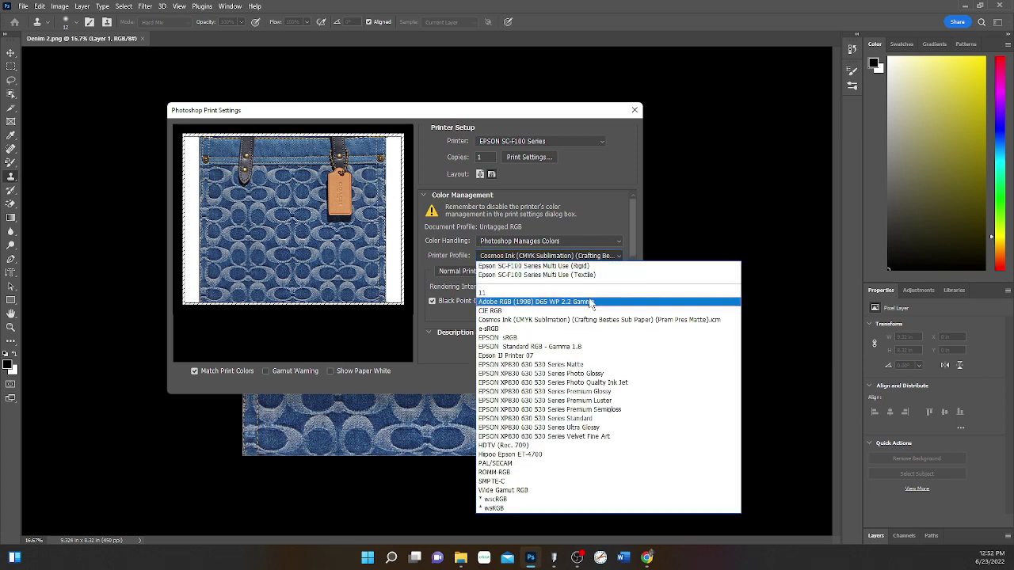
left_click(568, 321)
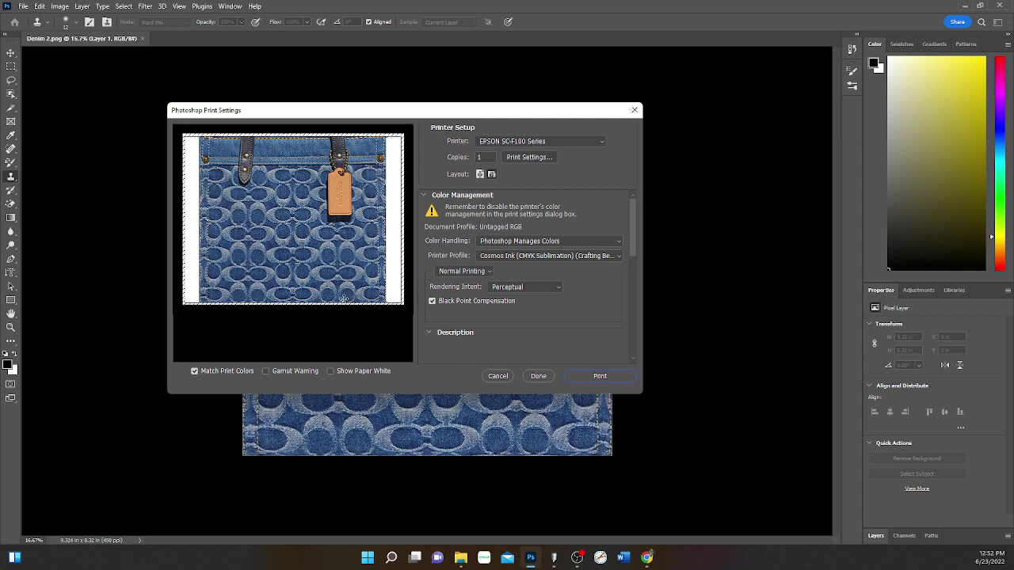
left_click(589, 377)
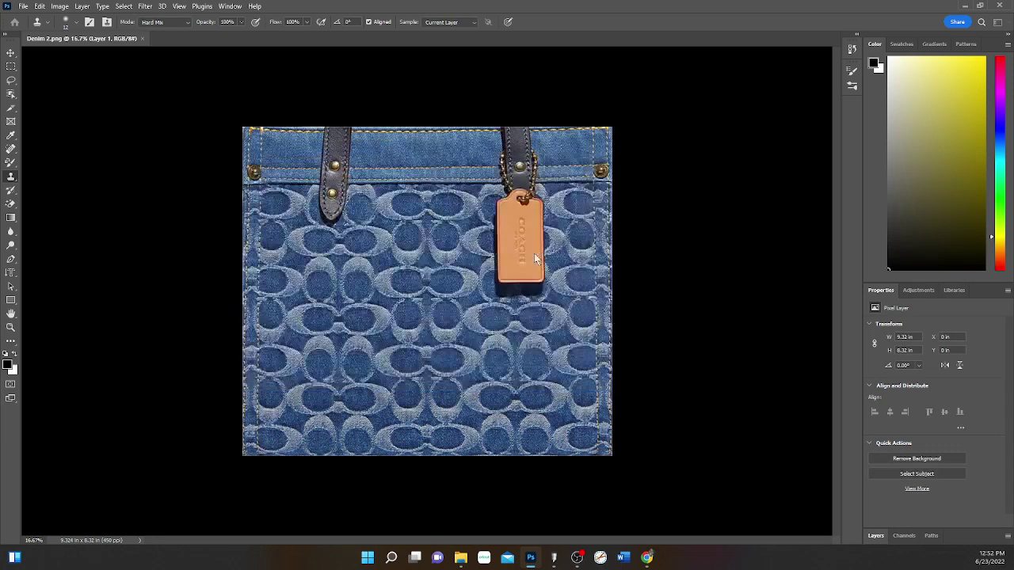